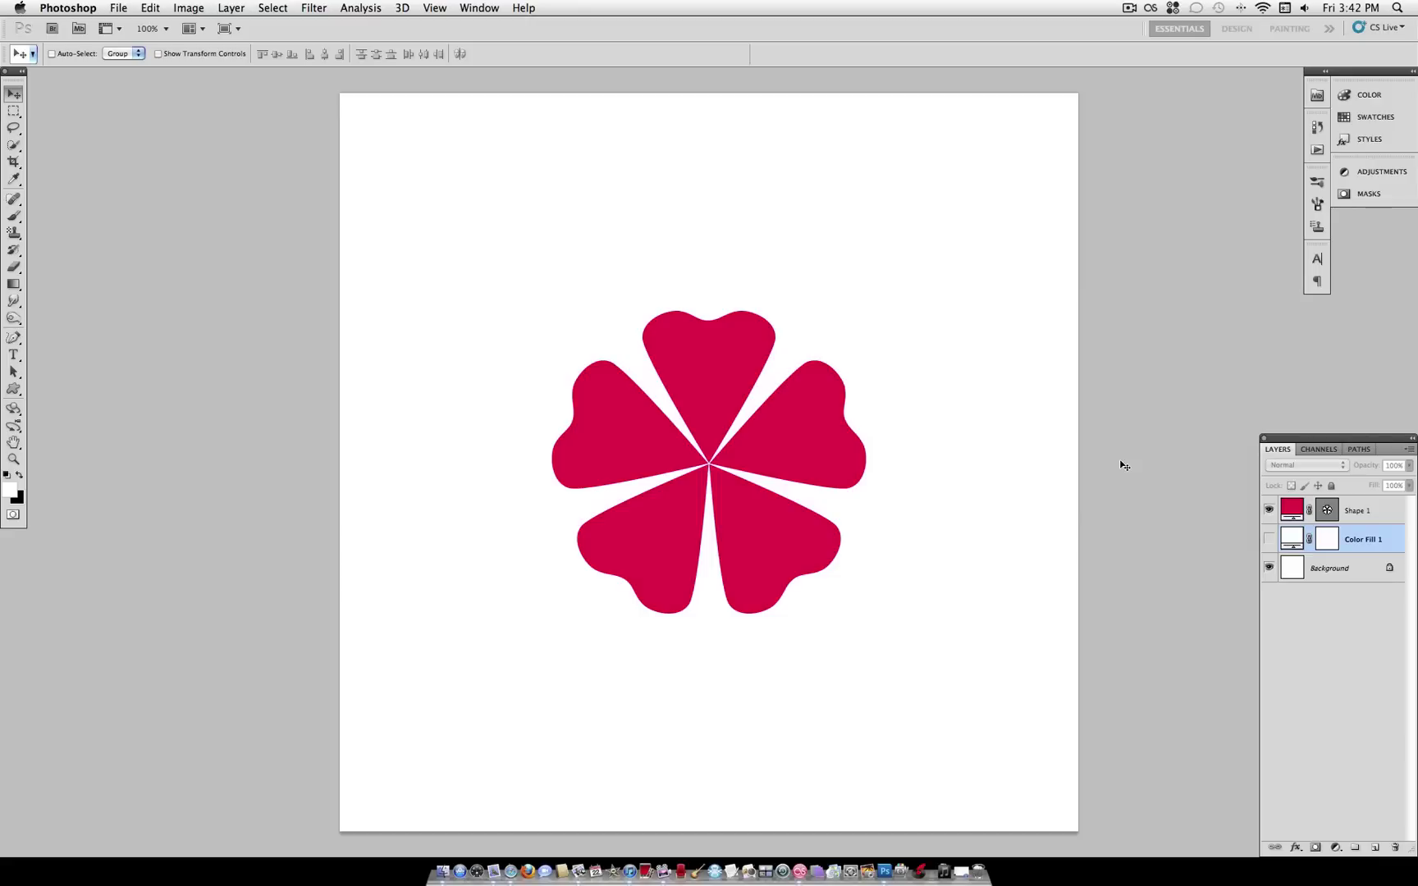
- Delete the red flower's Shape 1 and Color Fill 1 layers, leaving only the white Background
left_click(1269, 511)
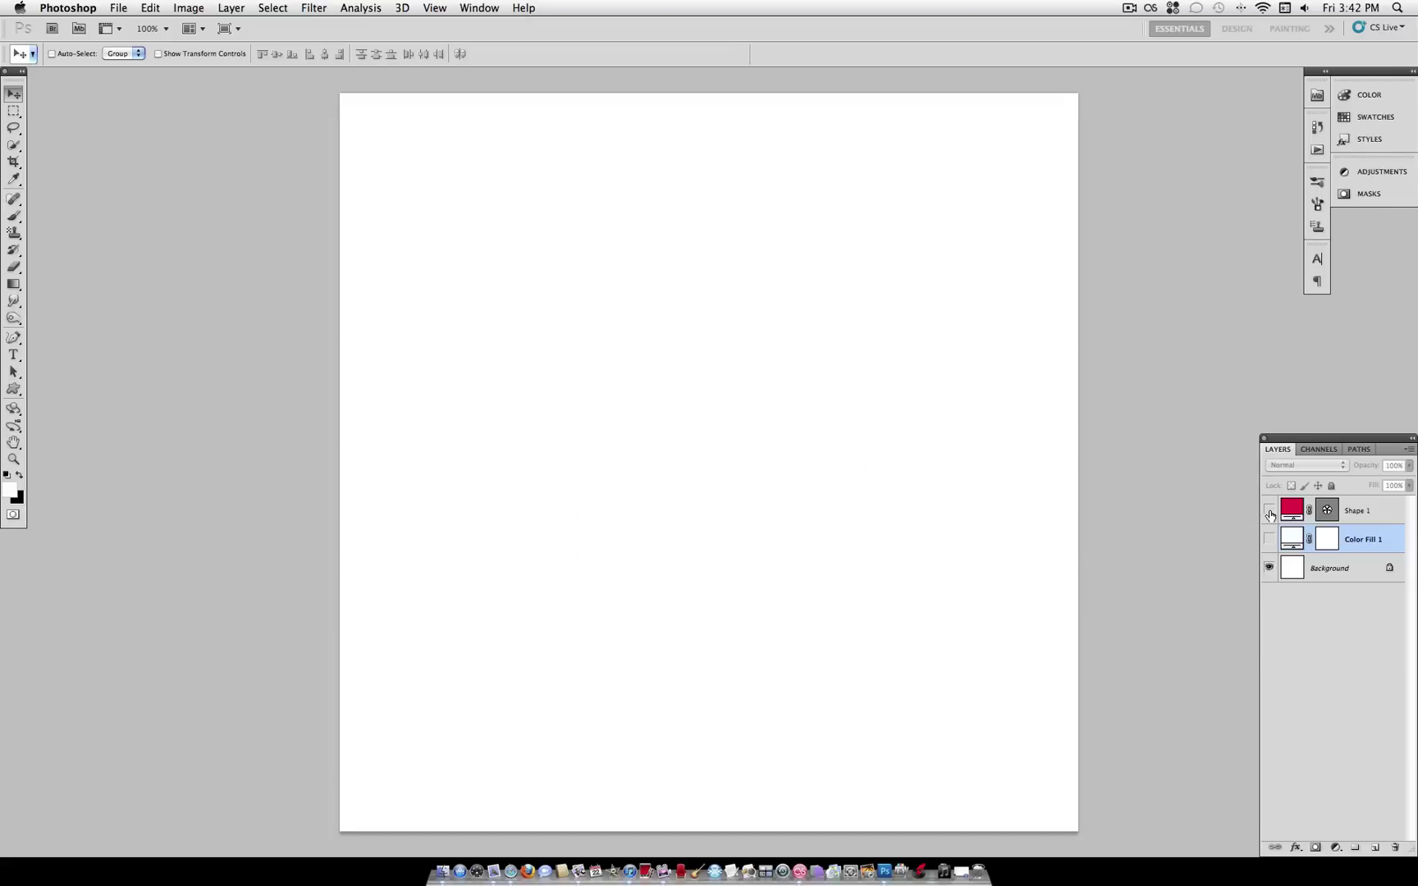
left_click(1269, 511)
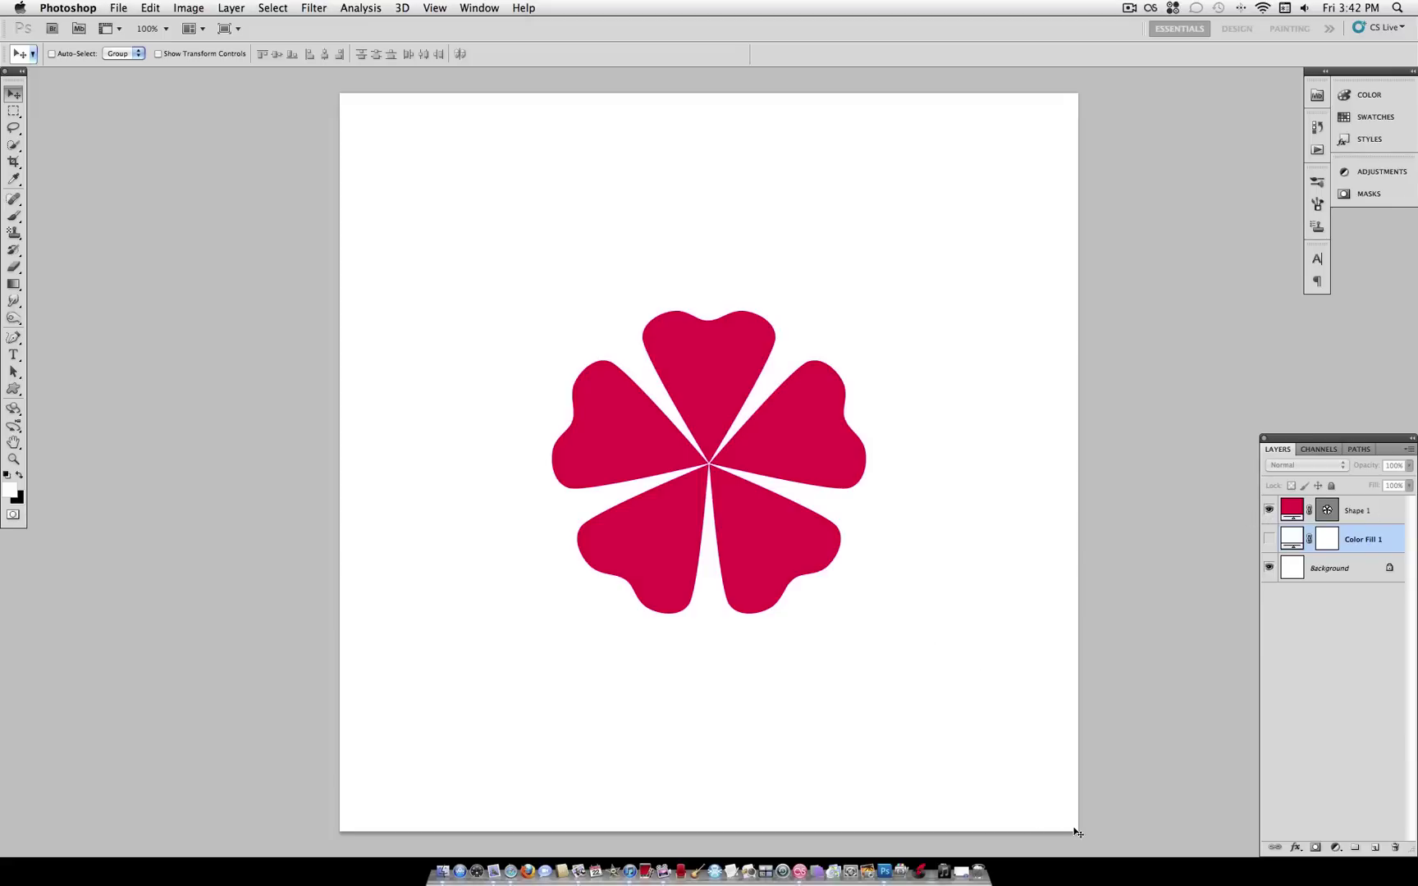
left_click(1352, 516)
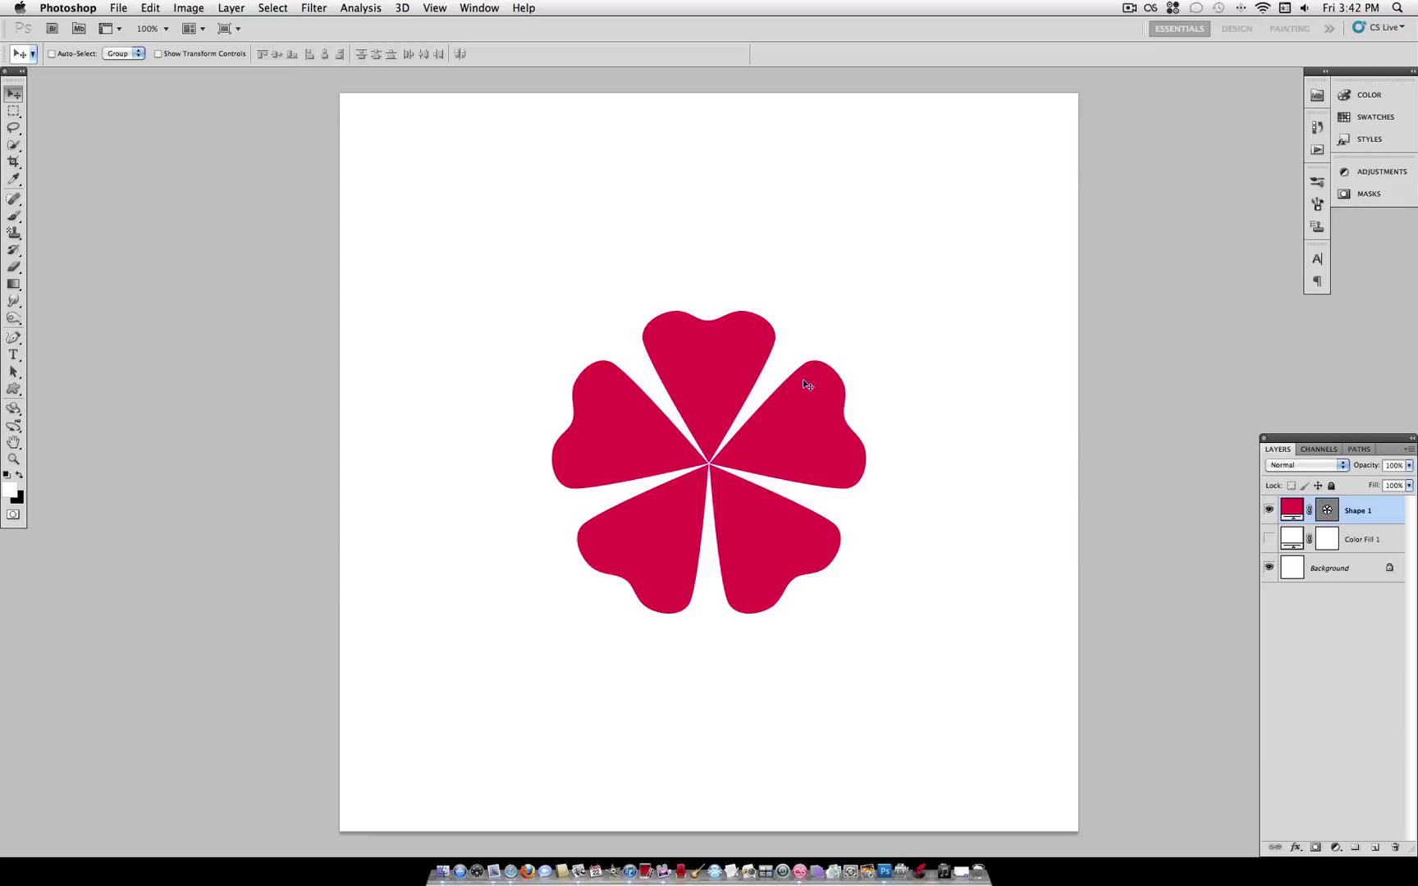
left_click(1358, 537, "shift")
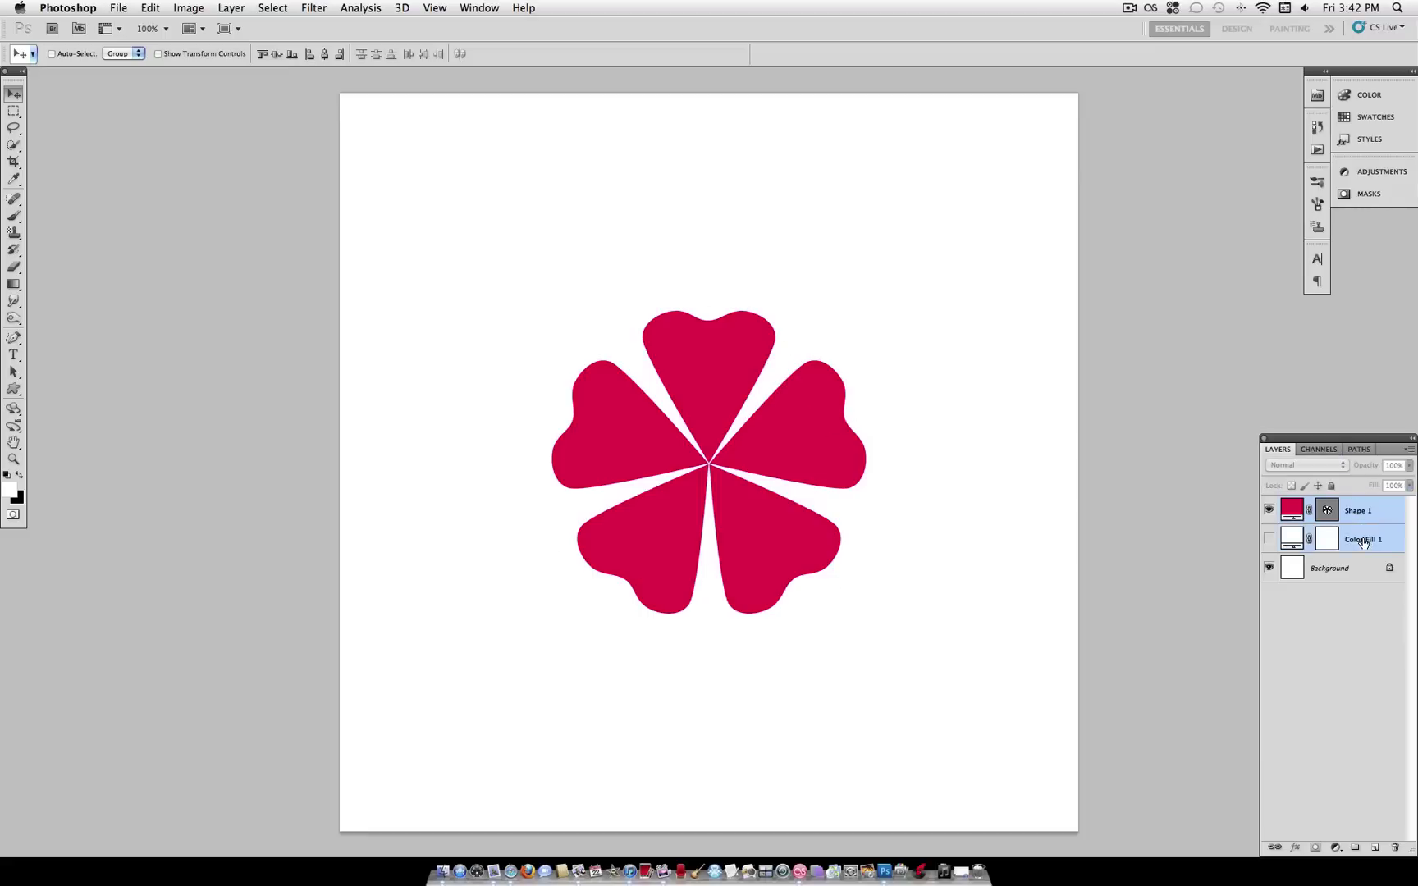
left_click_drag(1412, 666, 1394, 846)
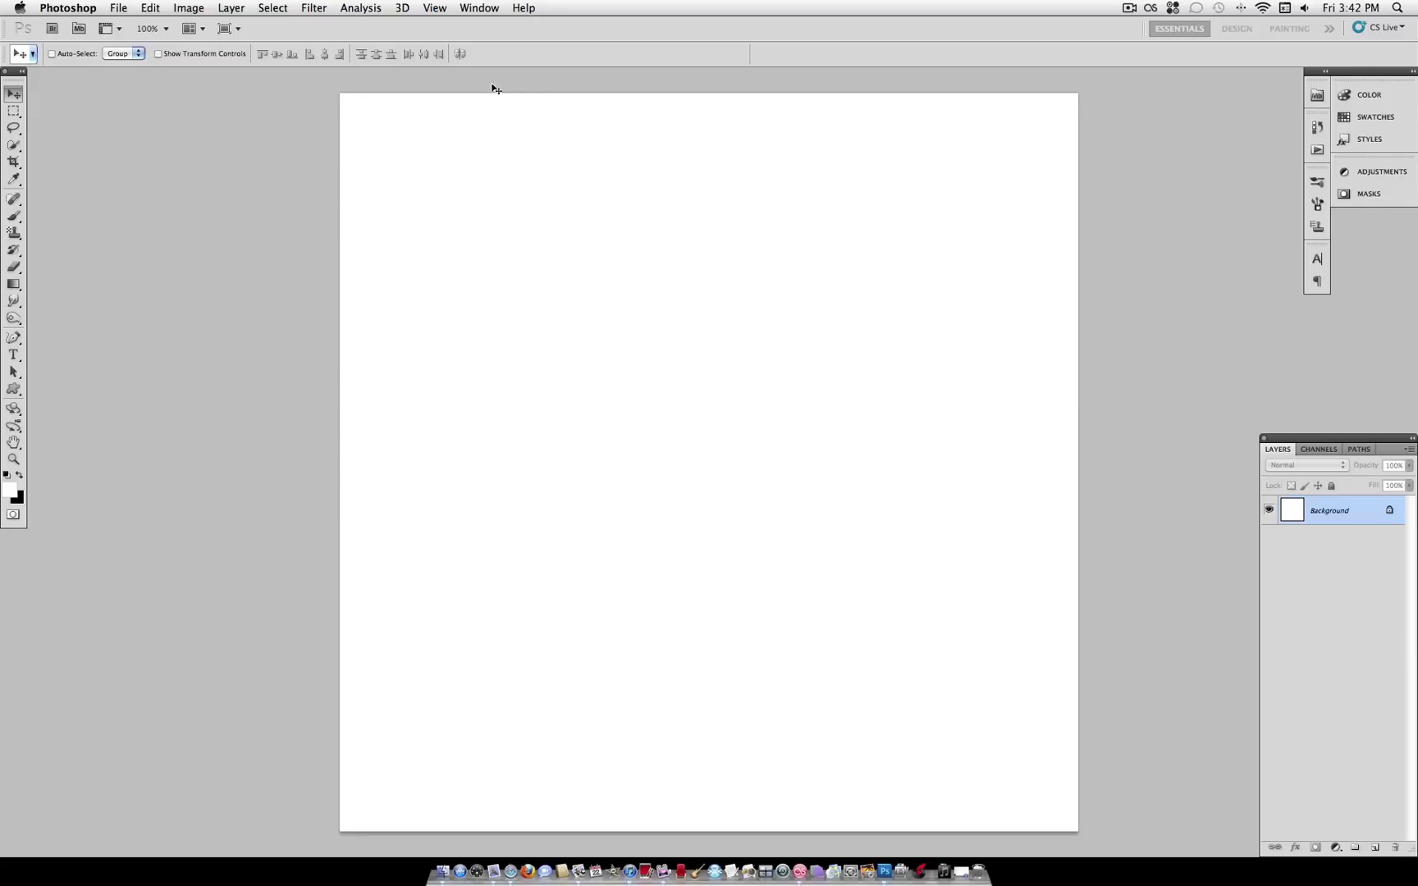
- Draw a large sunburst with the Custom Shape tool across the canvas
left_click(115, 6)
left_click(122, 7)
left_click_drag(13, 392, 95, 462)
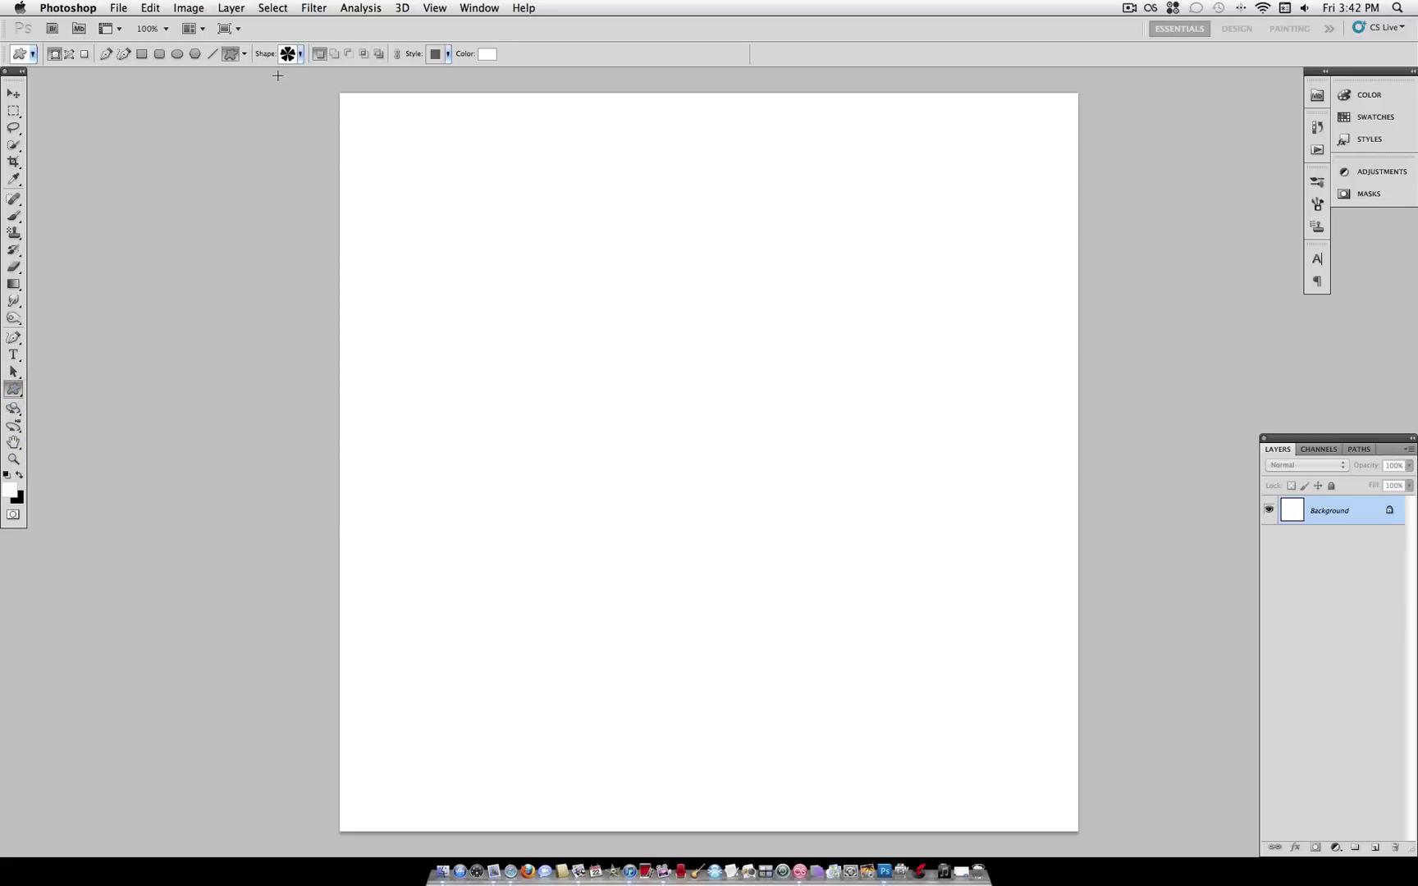
left_click(301, 54)
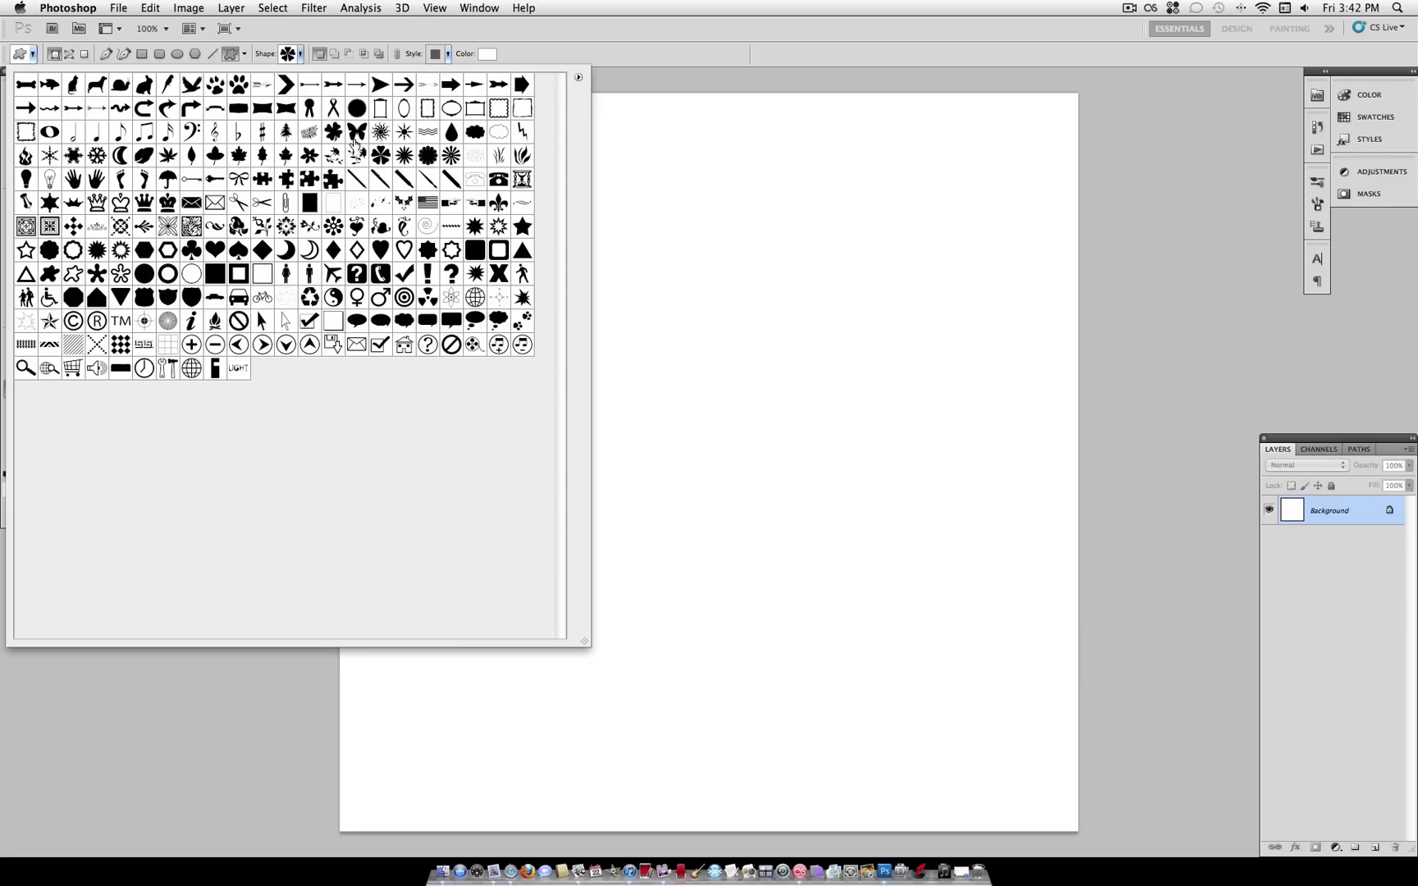
left_click(380, 136)
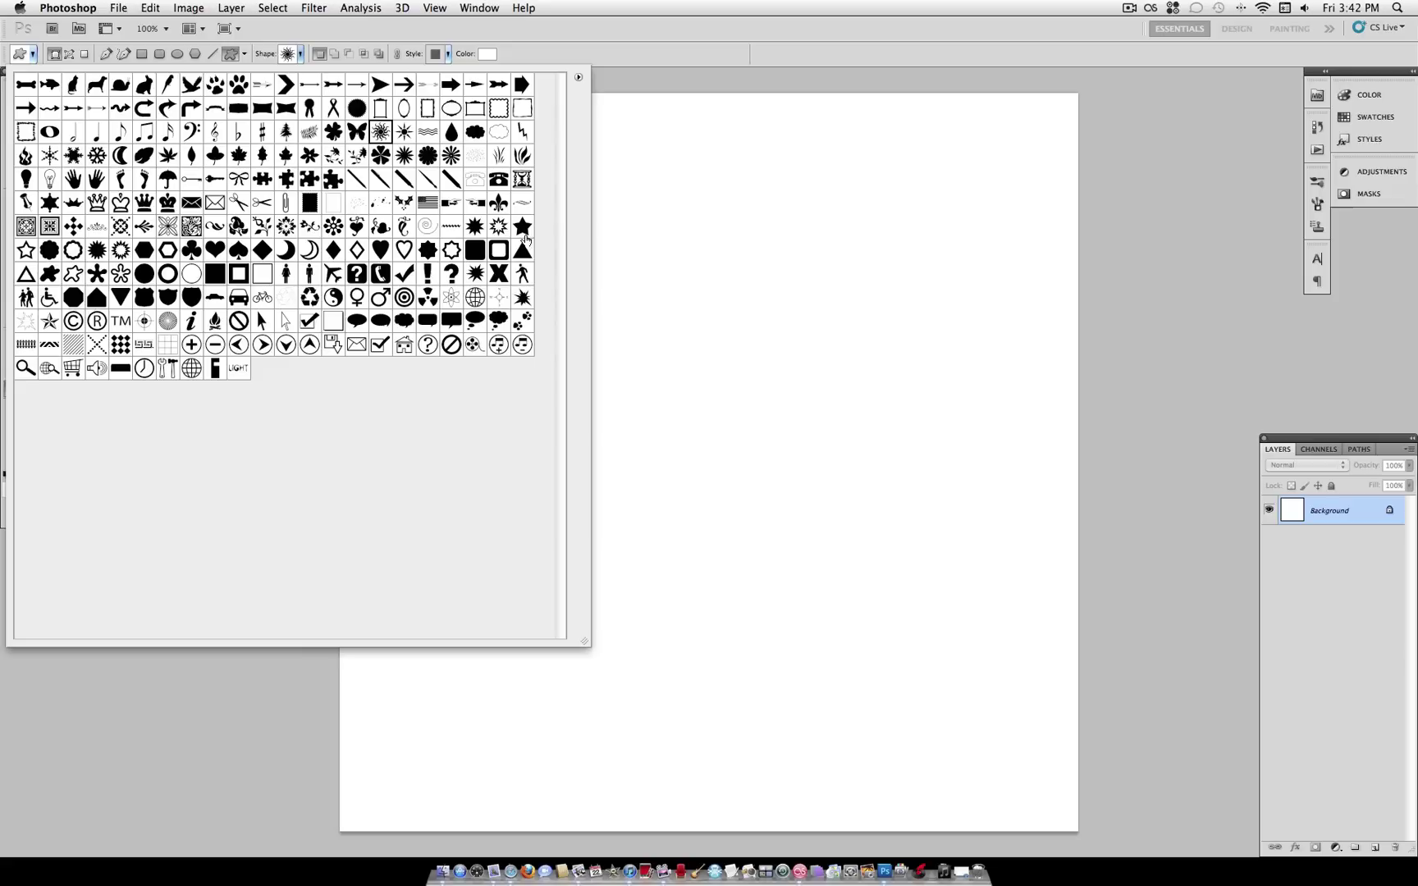
left_click(677, 412)
left_click_drag(677, 412, 932, 605)
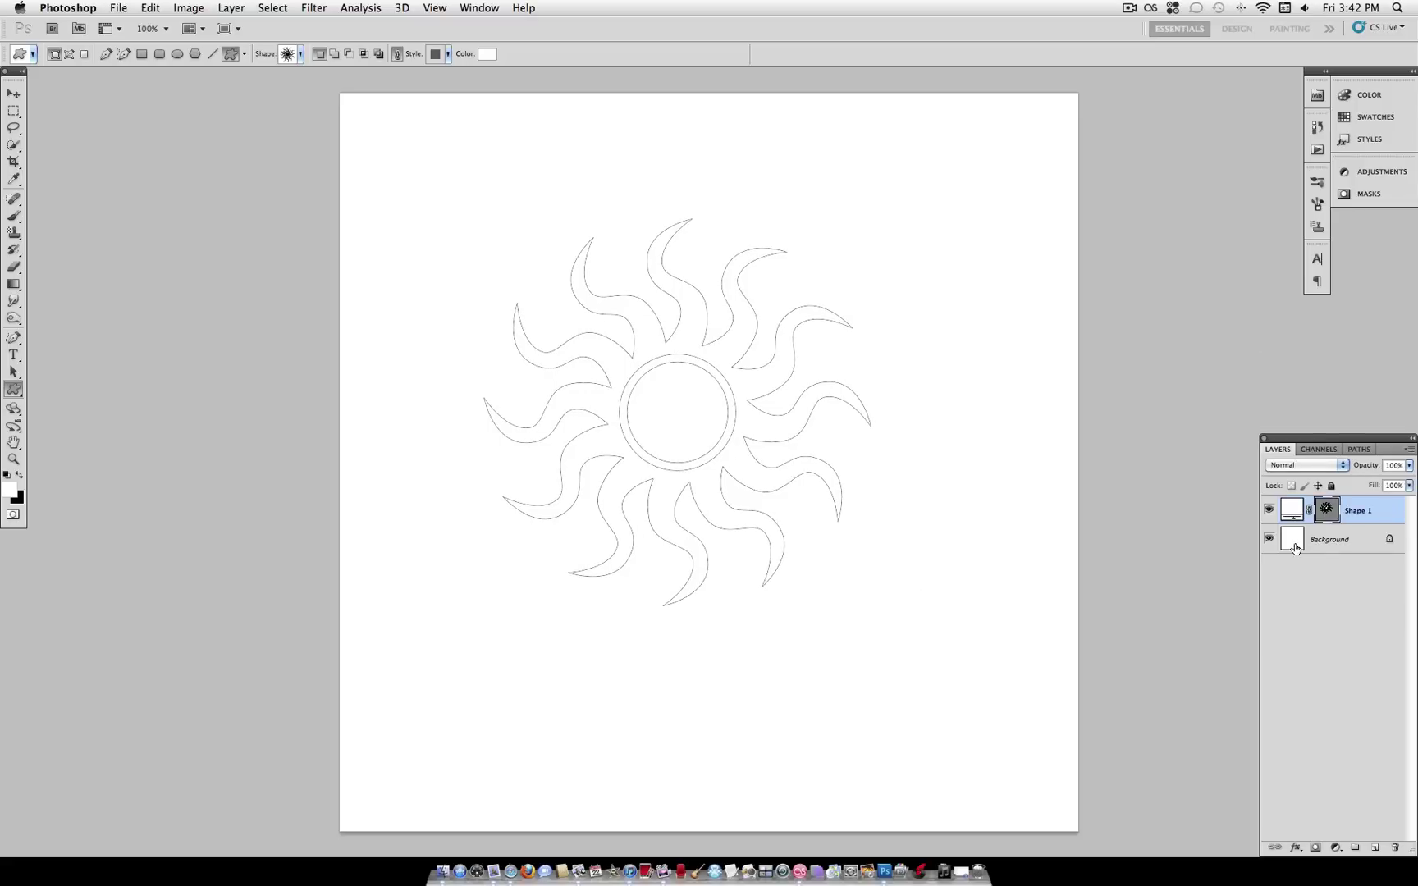
- Change the sun shape layer's fill colour to red
double_click(1290, 512)
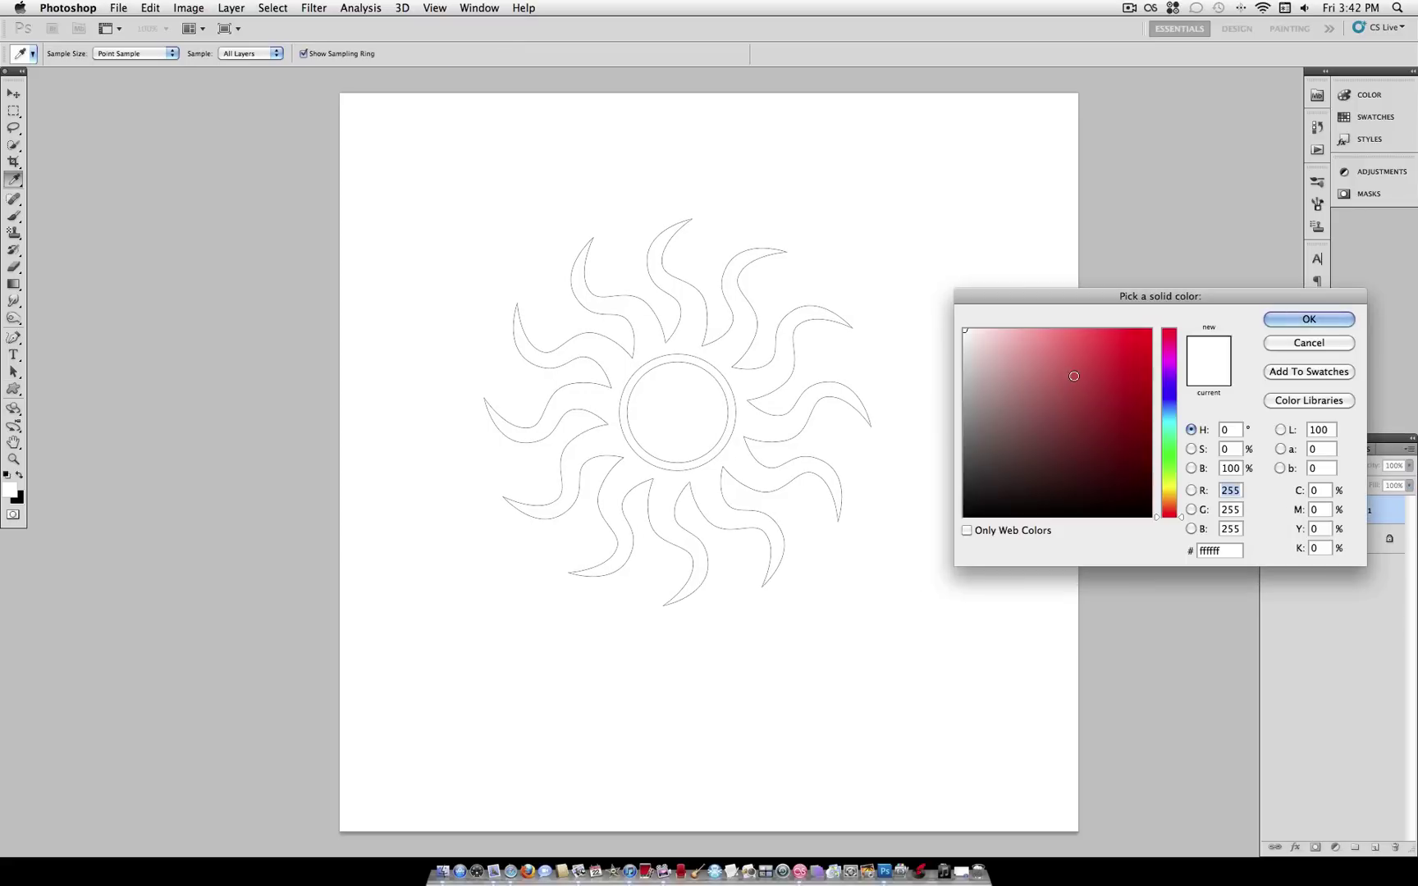
left_click(1172, 510)
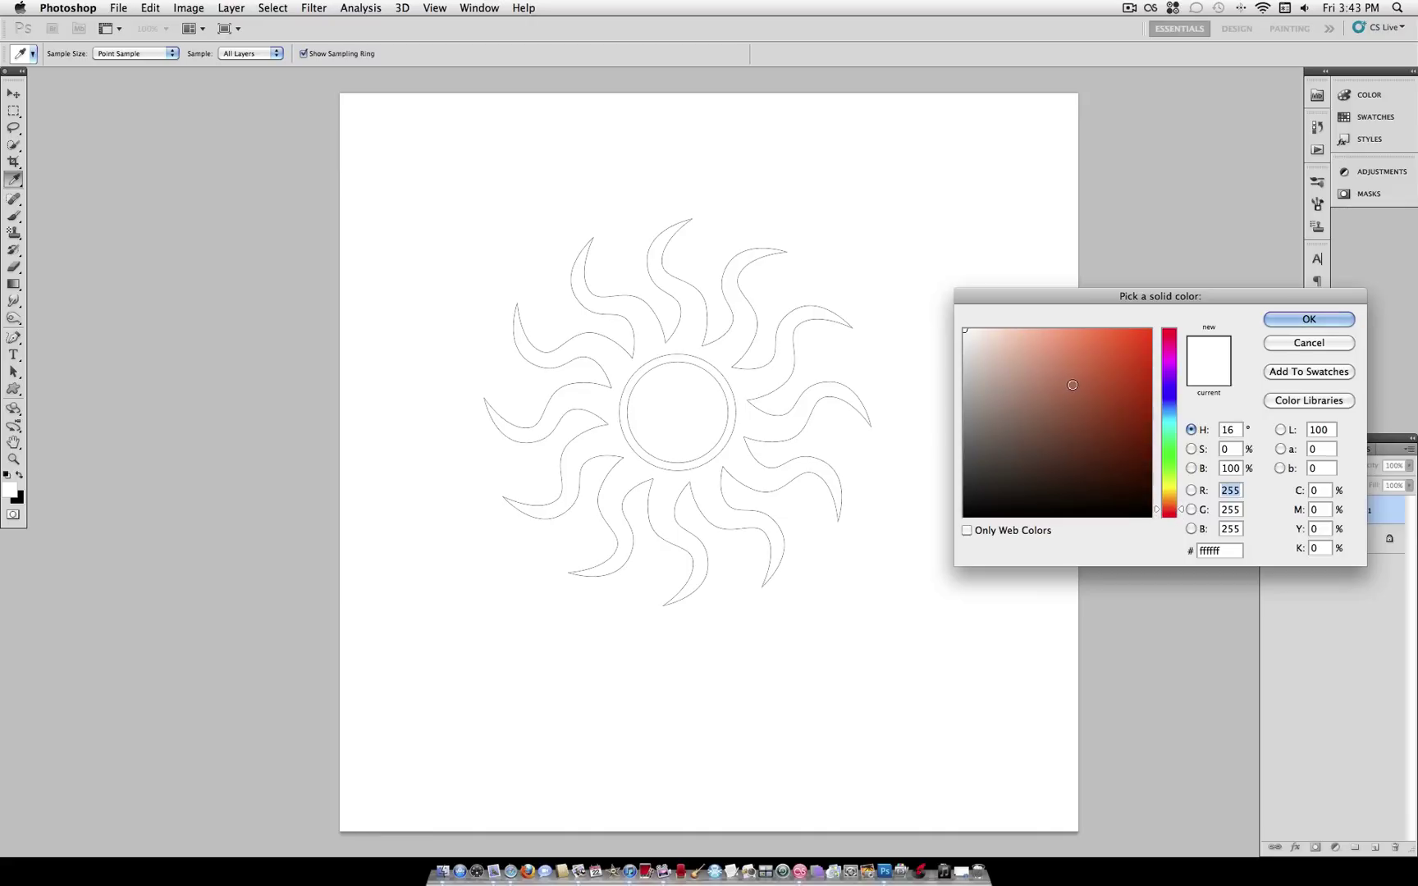
left_click(1127, 351)
left_click(1308, 319)
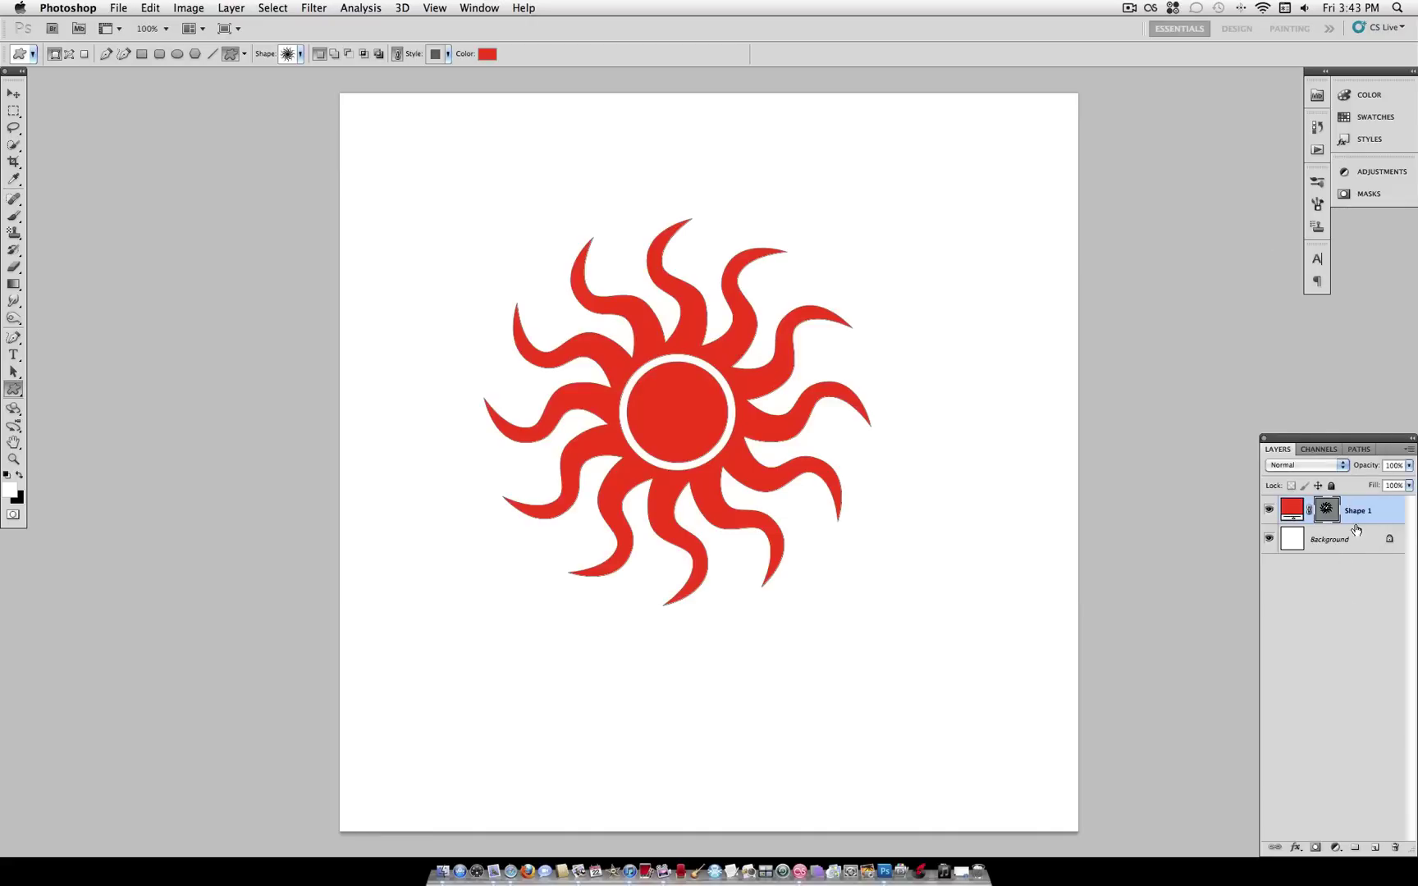
- Drag the red sun with the Move tool to roughly the centre of the canvas
left_click(13, 94)
left_click_drag(763, 383, 808, 420)
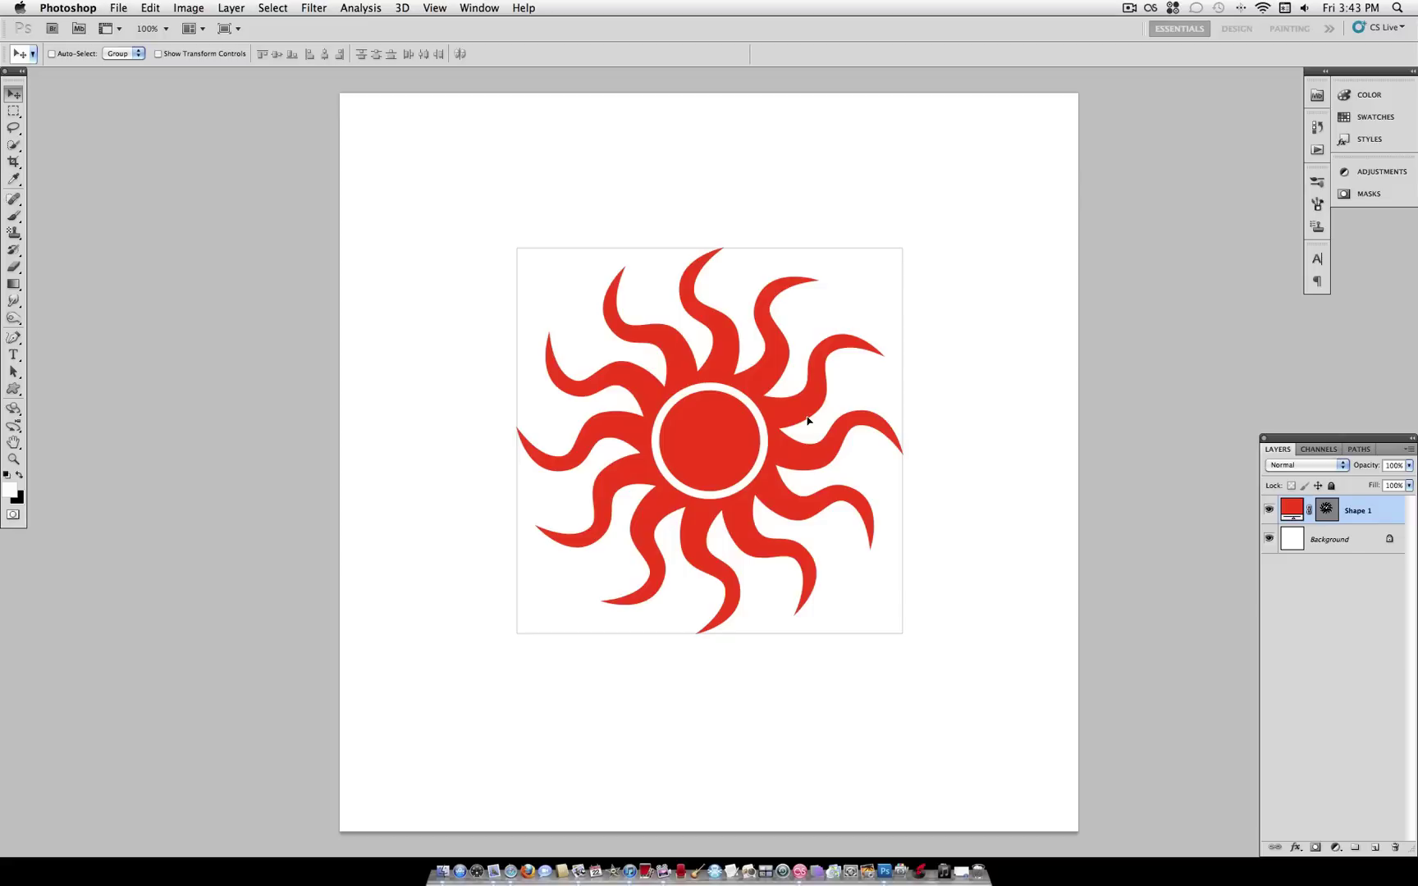
mouse_move(808, 421)
left_mouse_down()
mouse_move(801, 402)
mouse_move(806, 433)
mouse_move(790, 432)
mouse_move(783, 410)
mouse_move(804, 420)
mouse_move(785, 433)
mouse_move(820, 435)
mouse_move(817, 405)
mouse_move(798, 426)
mouse_move(809, 437)
mouse_move(780, 423)
mouse_move(821, 434)
mouse_move(797, 408)
left_mouse_up()
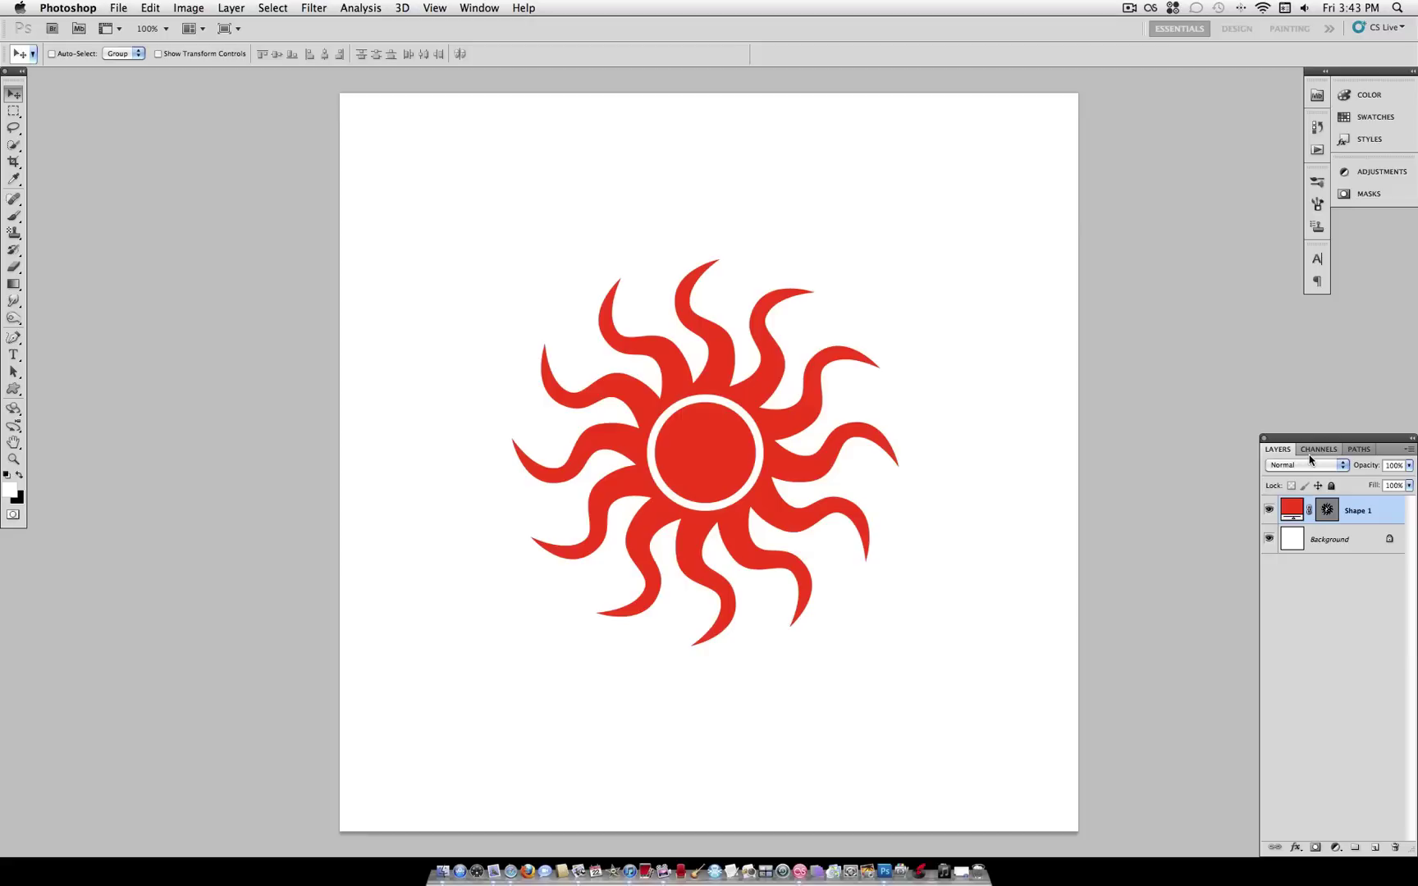
- Show the rulers with Cmd+R and confirm Snap is checked in the View menu
key("super+r")
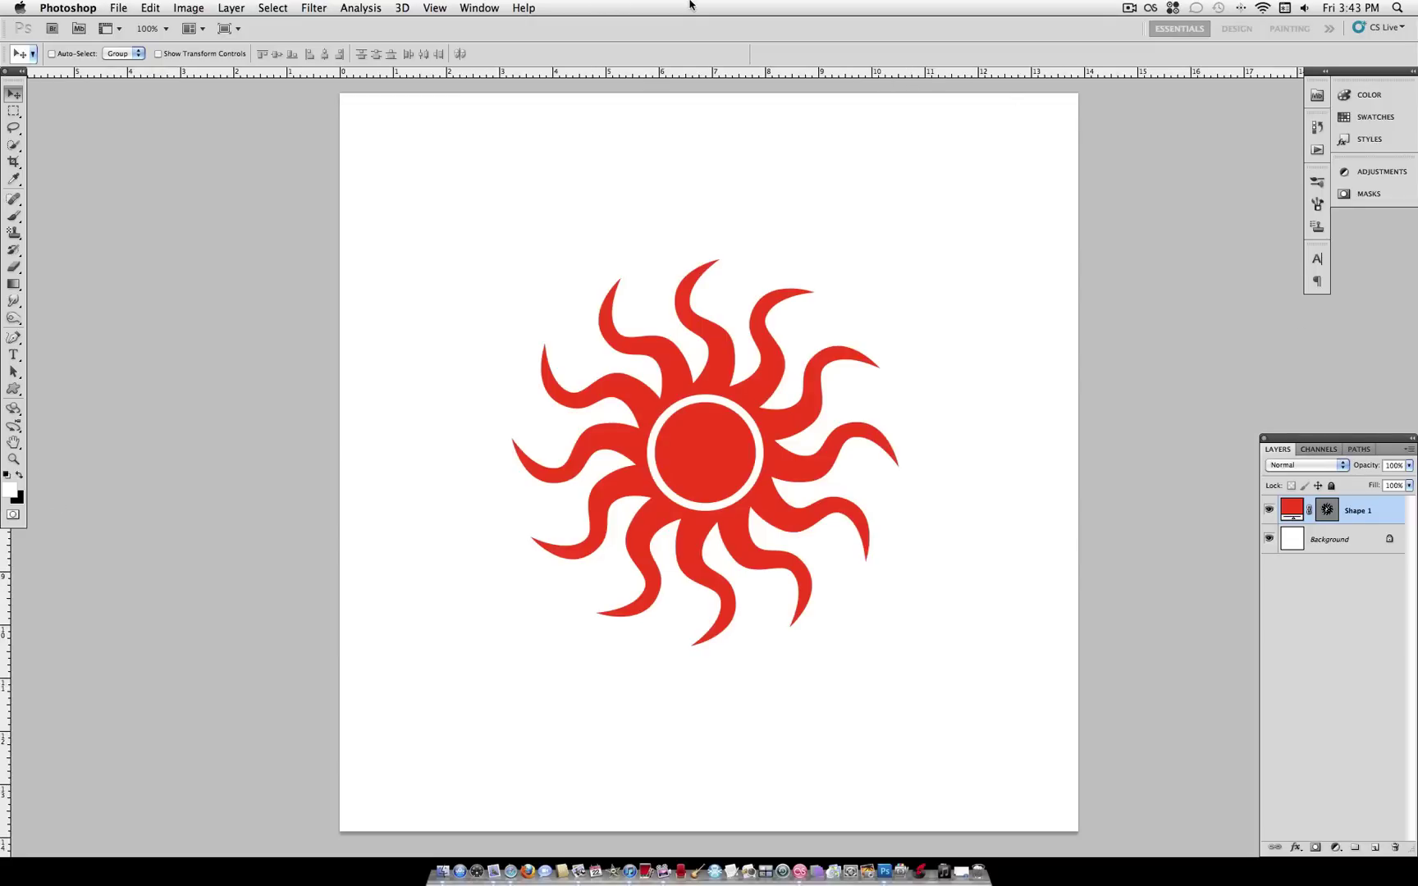
left_click(433, 6)
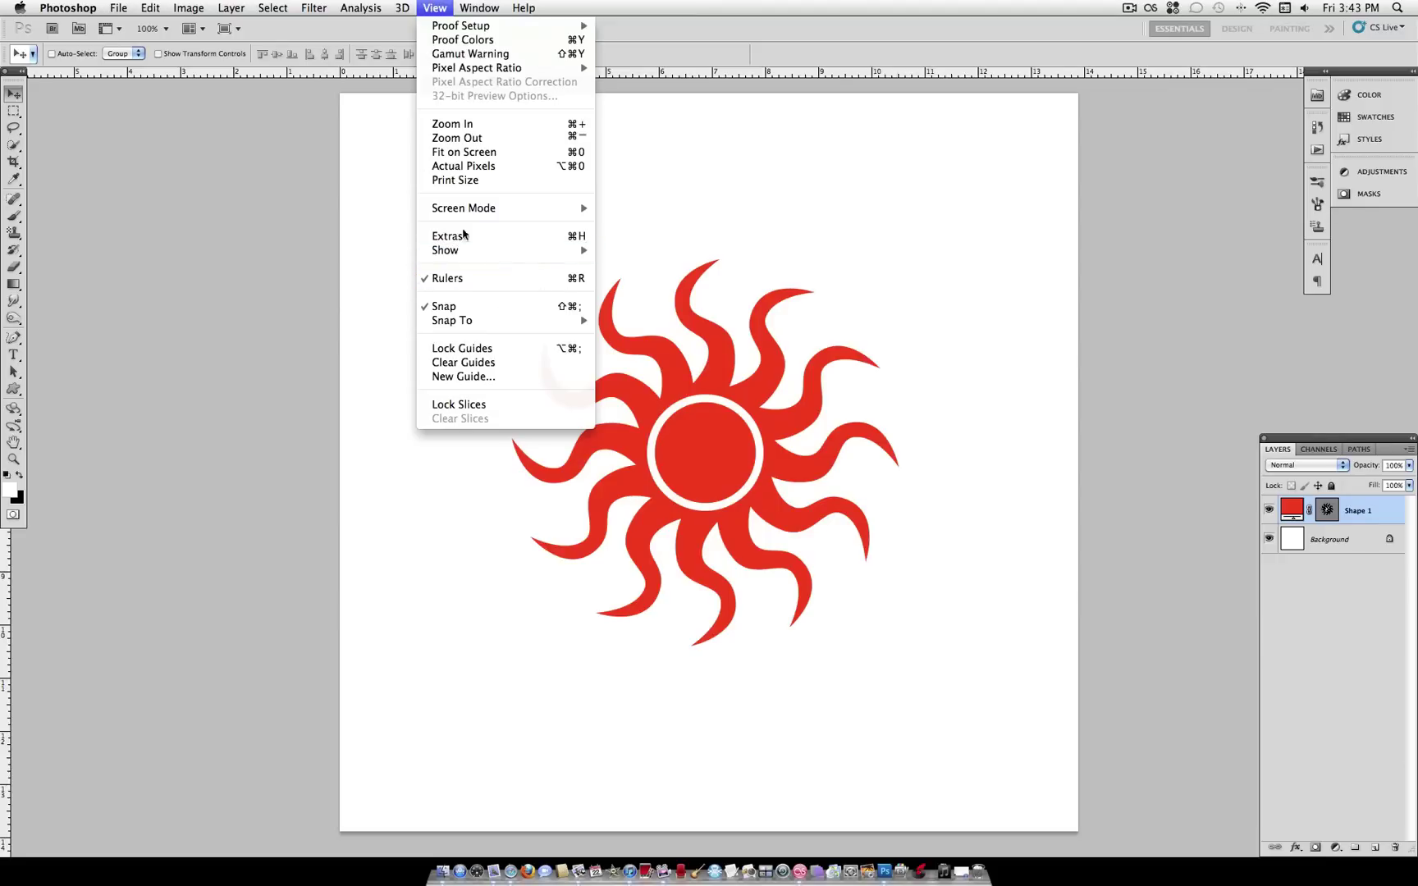
left_click(442, 7)
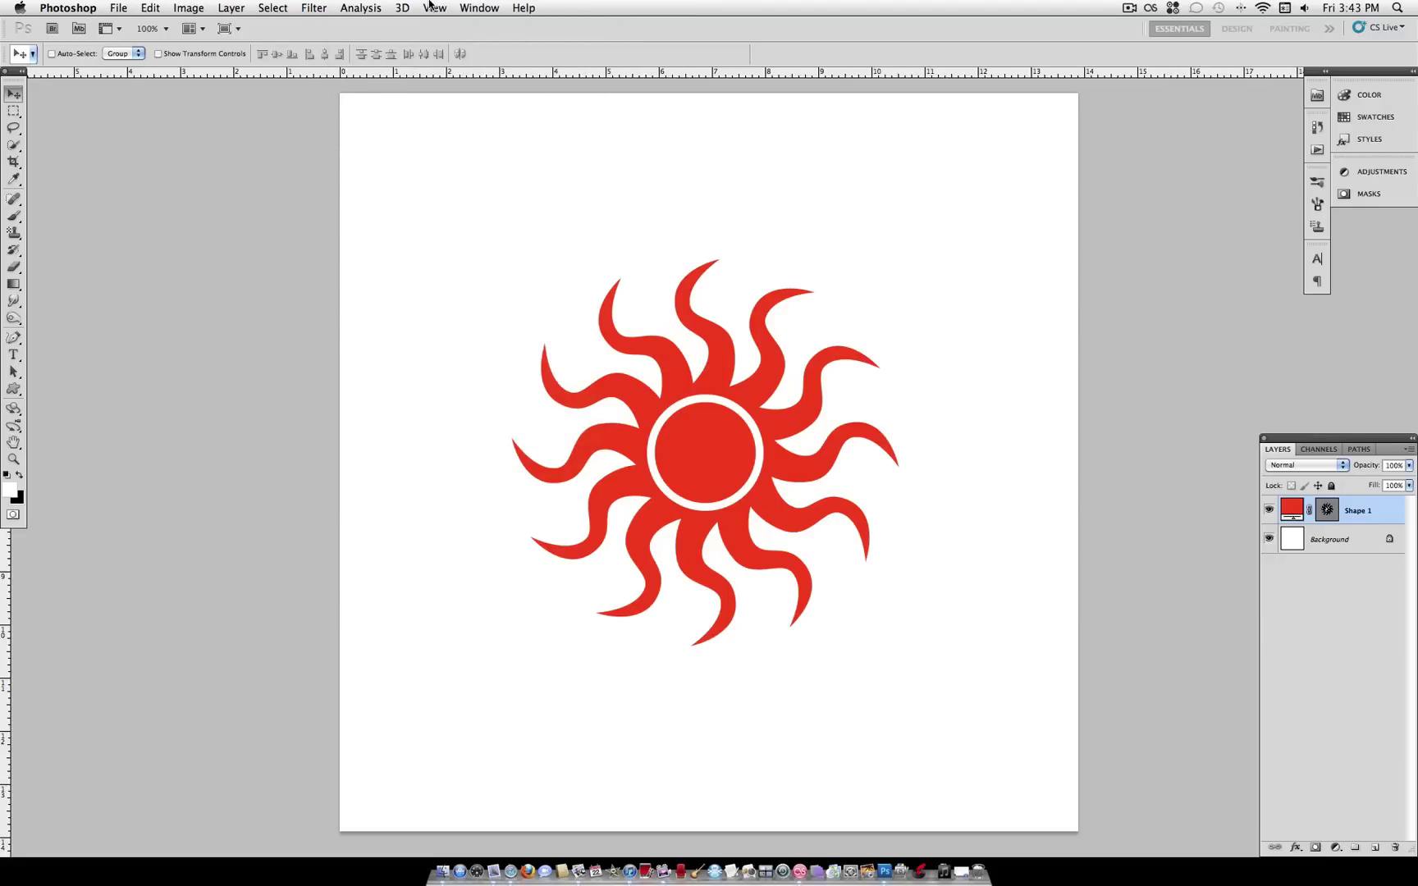
left_click(428, 5)
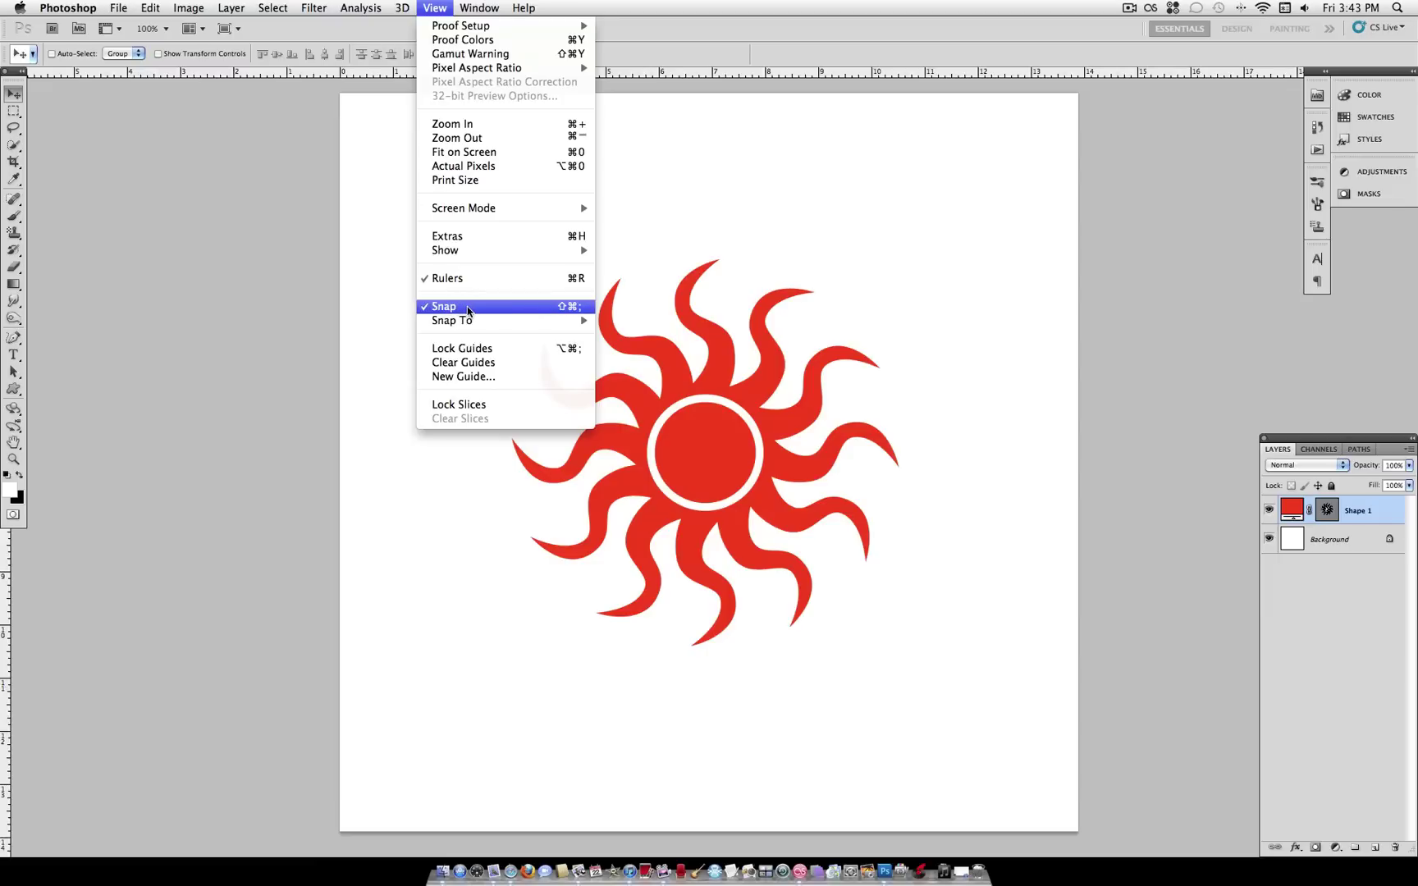
left_click(1236, 408)
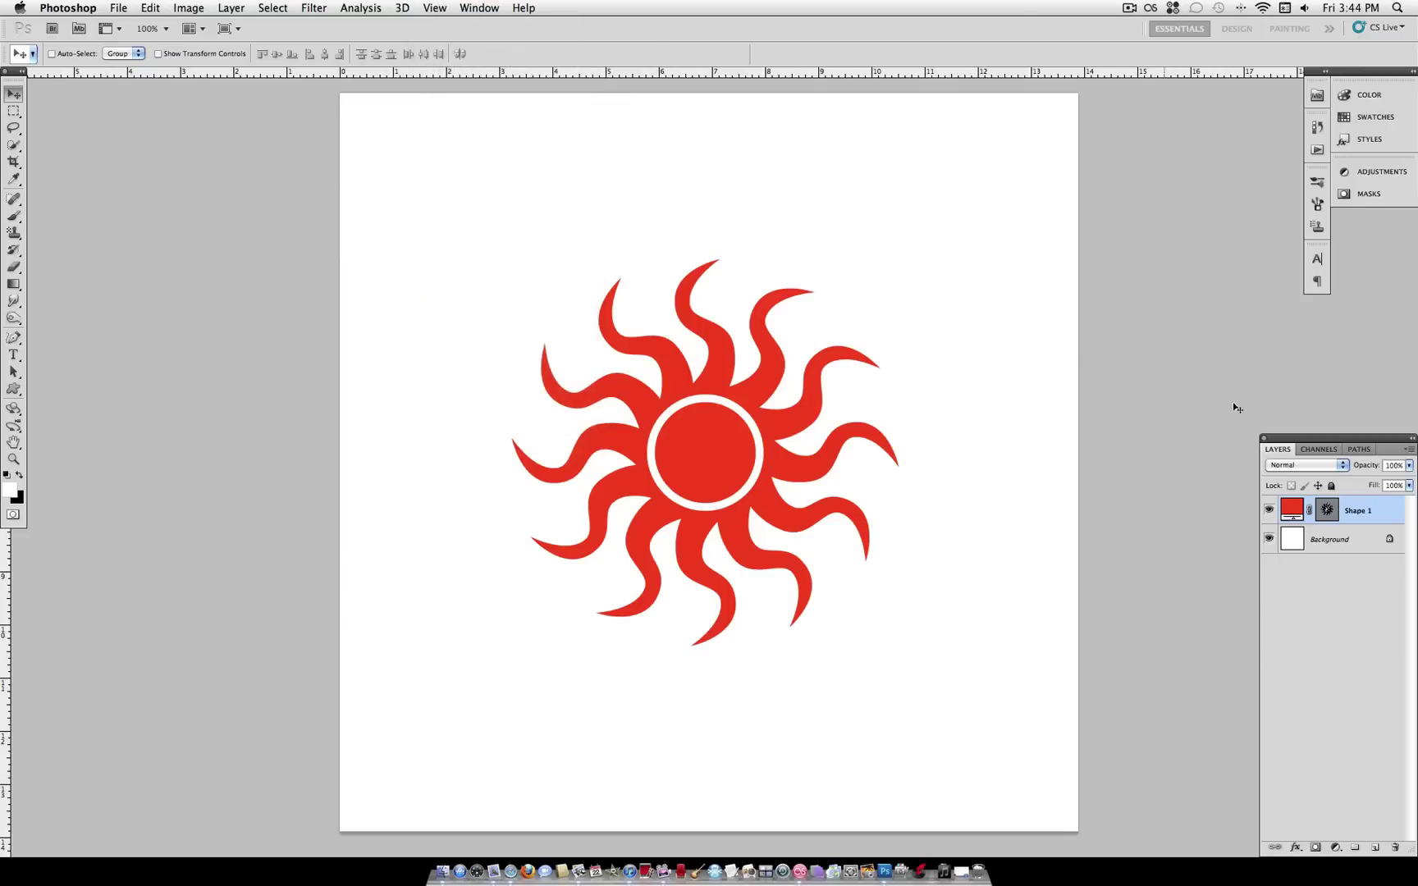
- Hide the sun layer and add a white Solid Color fill layer above the Background
left_click(1269, 510)
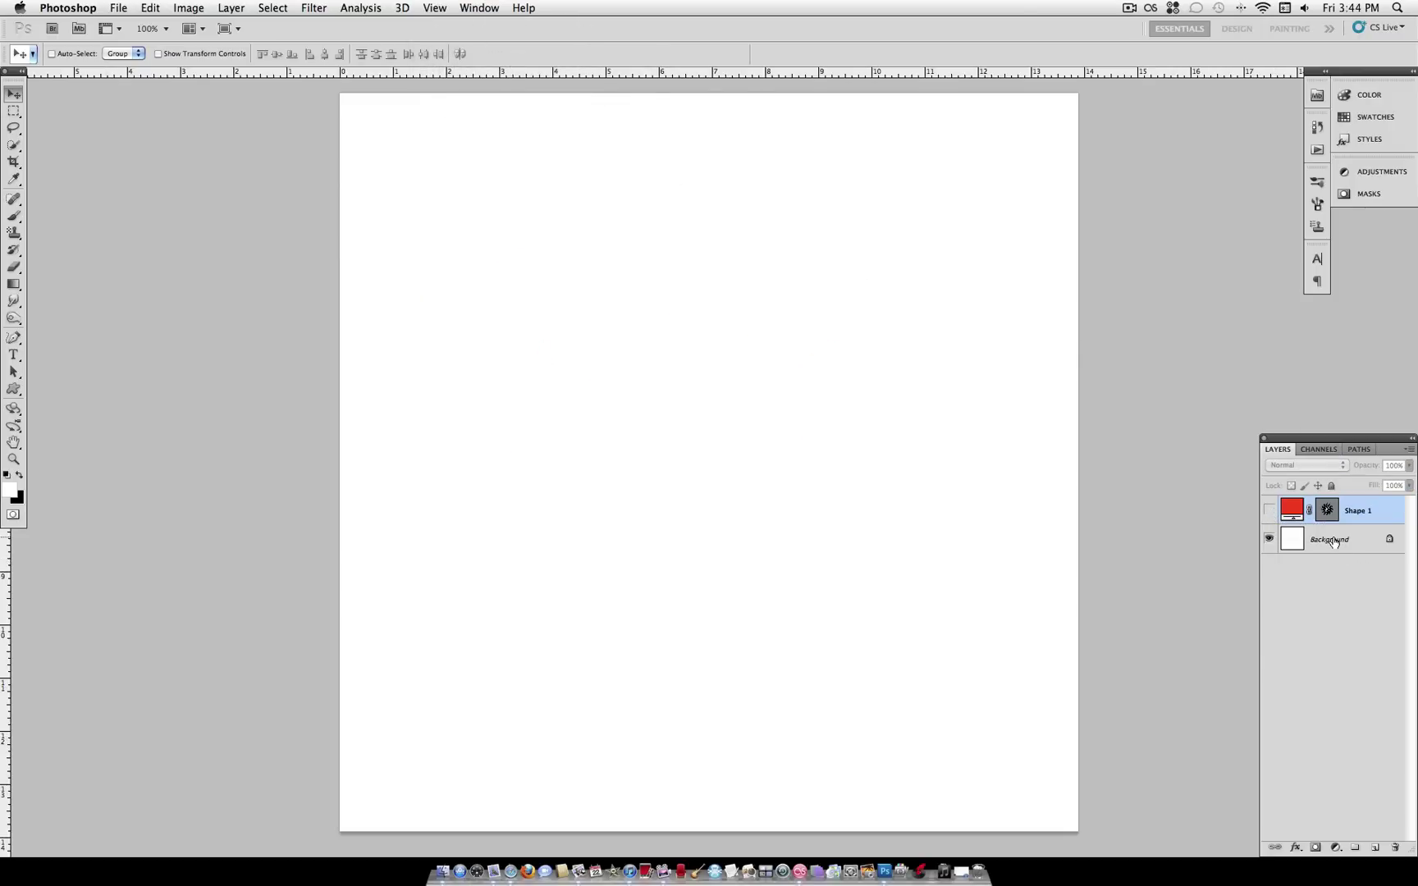
left_click(1333, 541)
left_click(231, 7)
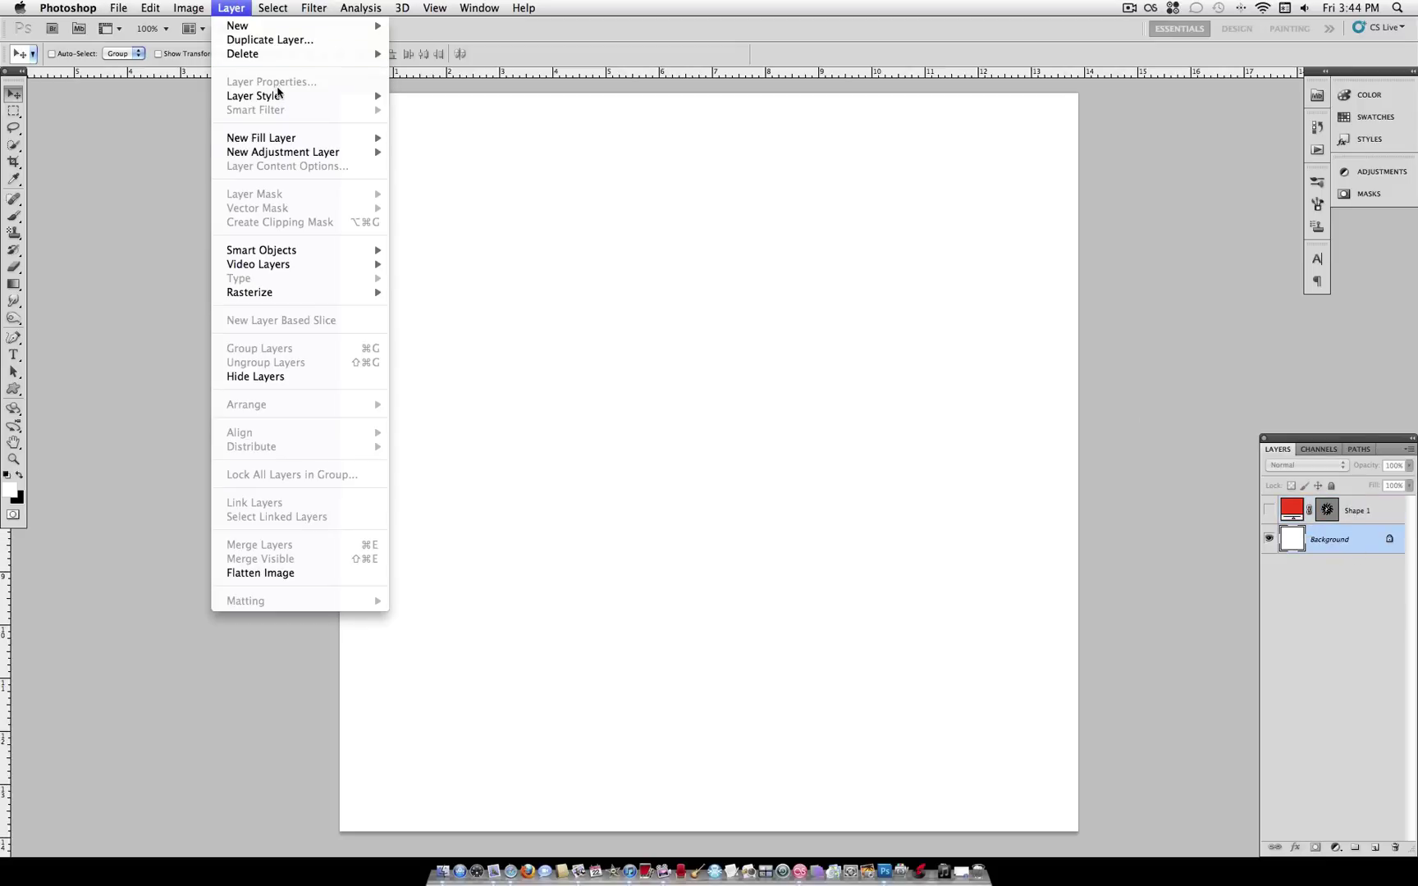
mouse_move(318, 139)
left_click(476, 139)
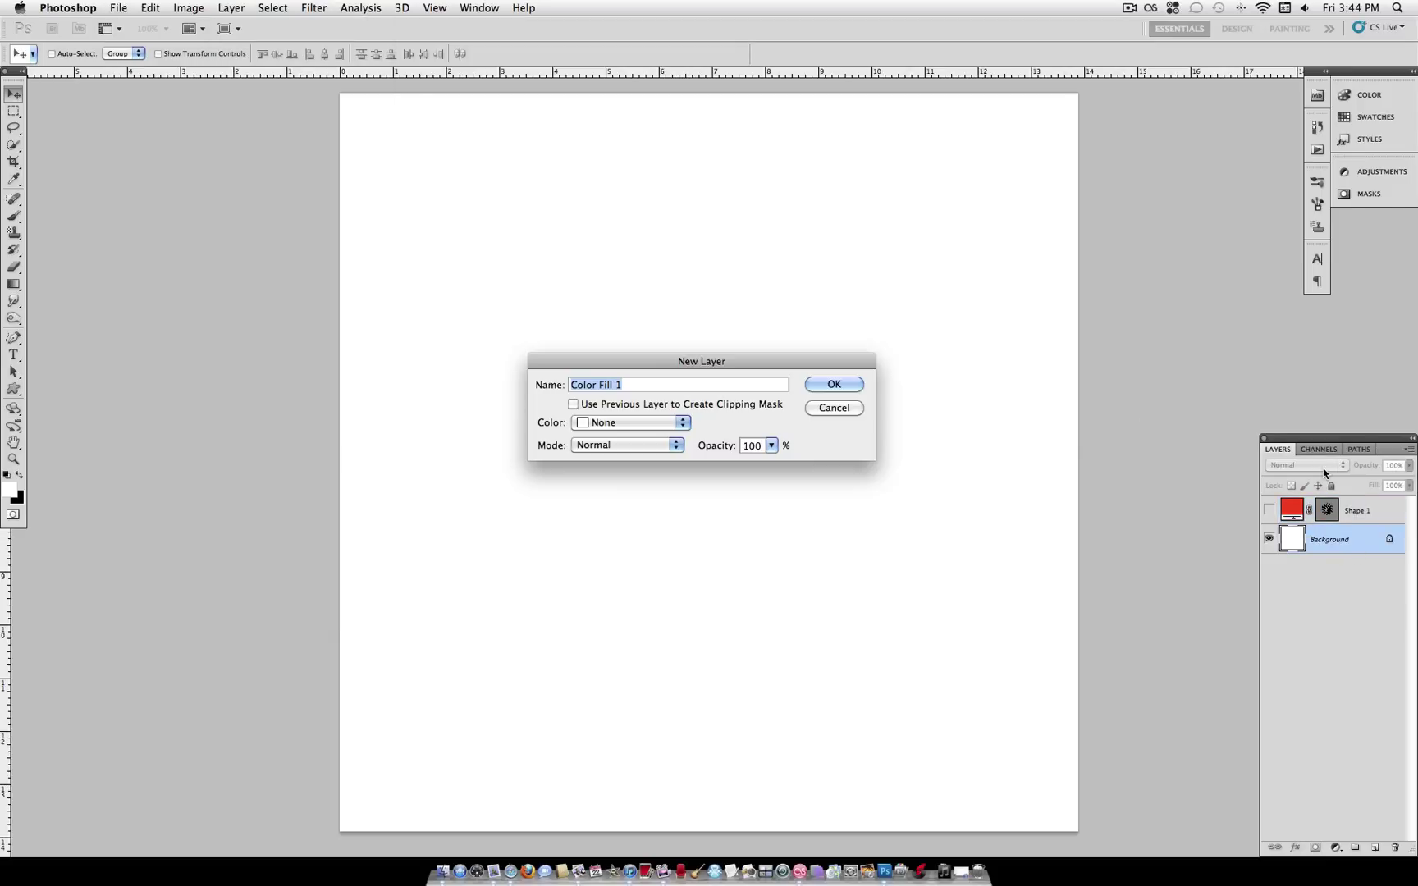
left_click(849, 386)
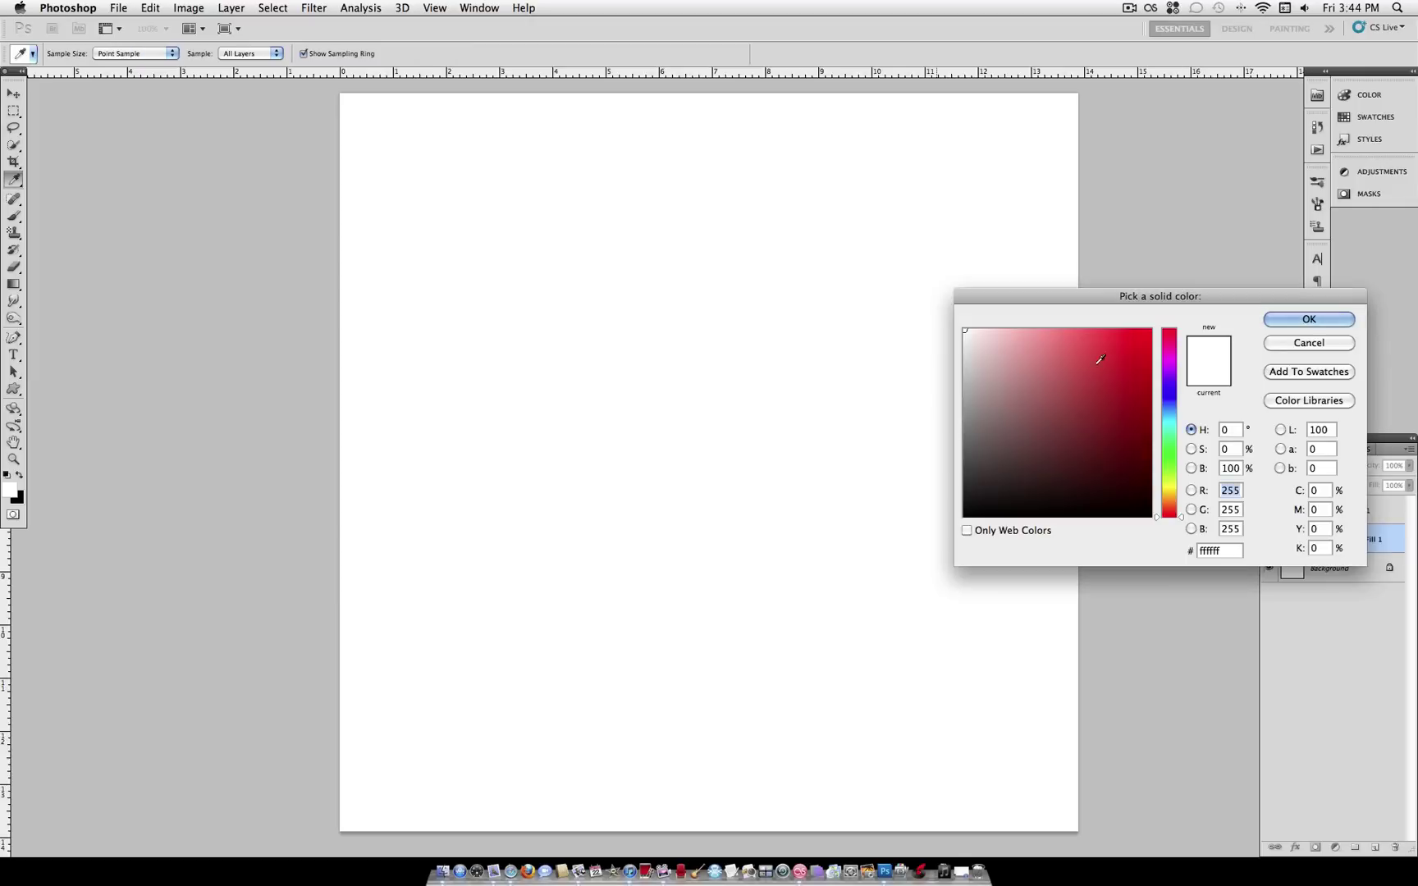
left_click(1309, 319)
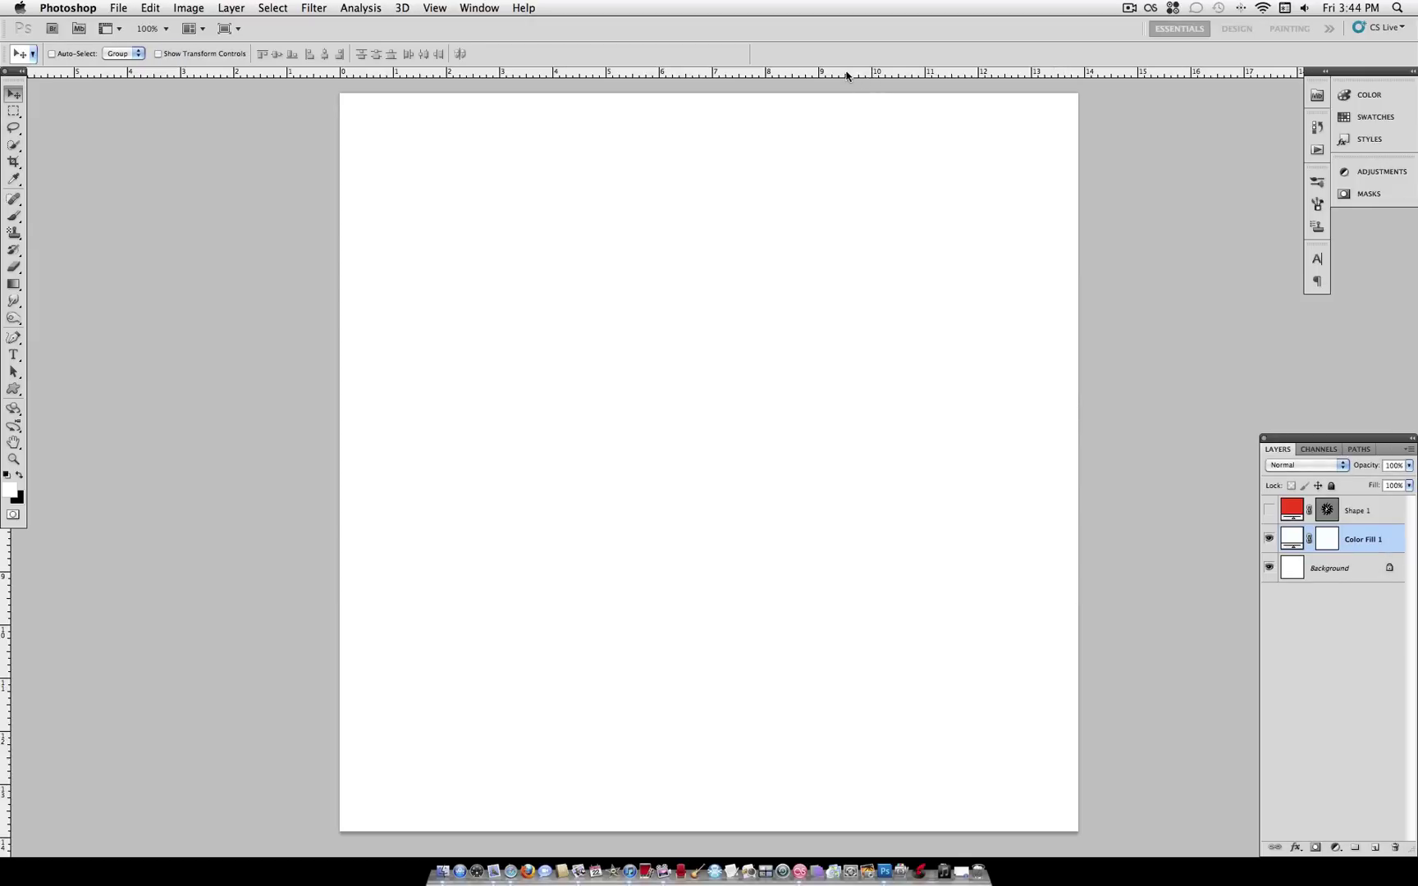
- Place a horizontal guide at the canvas's vertical middle and a vertical guide at its horizontal centre
left_click_drag(827, 75, 819, 463)
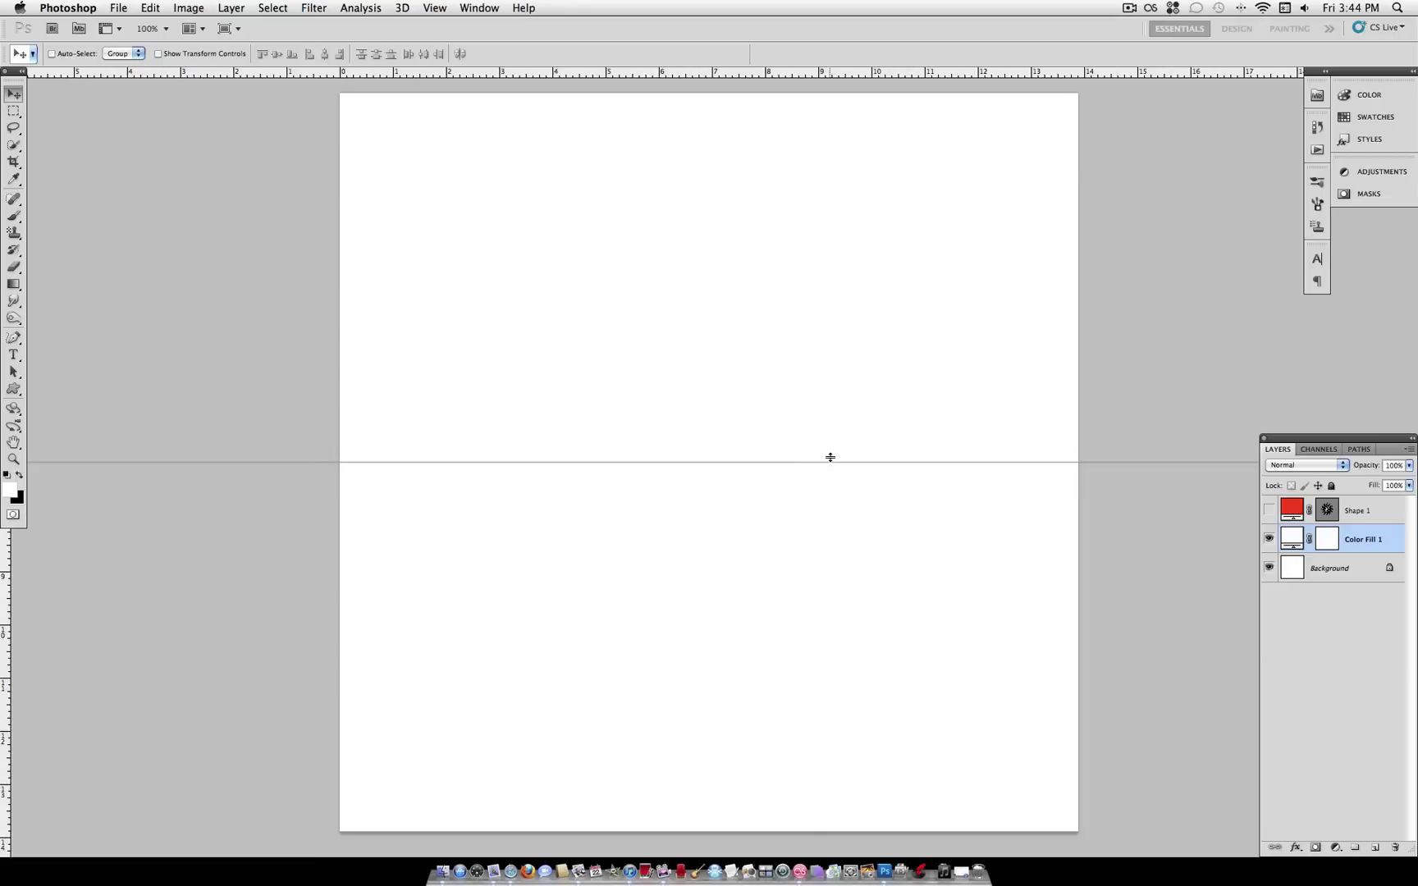
left_click_drag(830, 456, 819, 461)
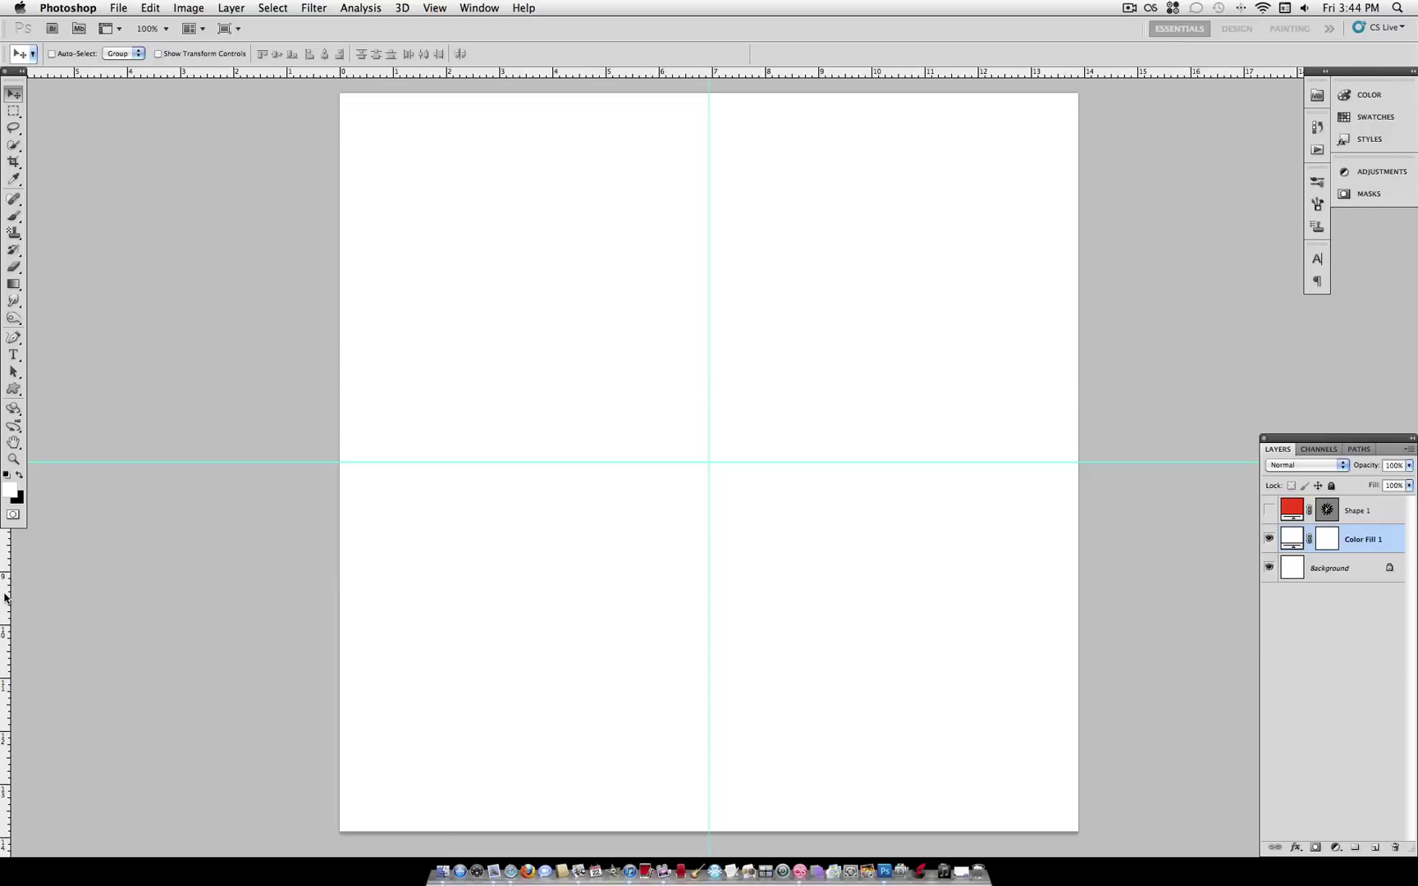
left_click_drag(6, 562, 709, 536)
- Make Shape 1 visible and snap the sun's centre onto the guide intersection with the Move tool
left_click(438, 8)
mouse_move(464, 325)
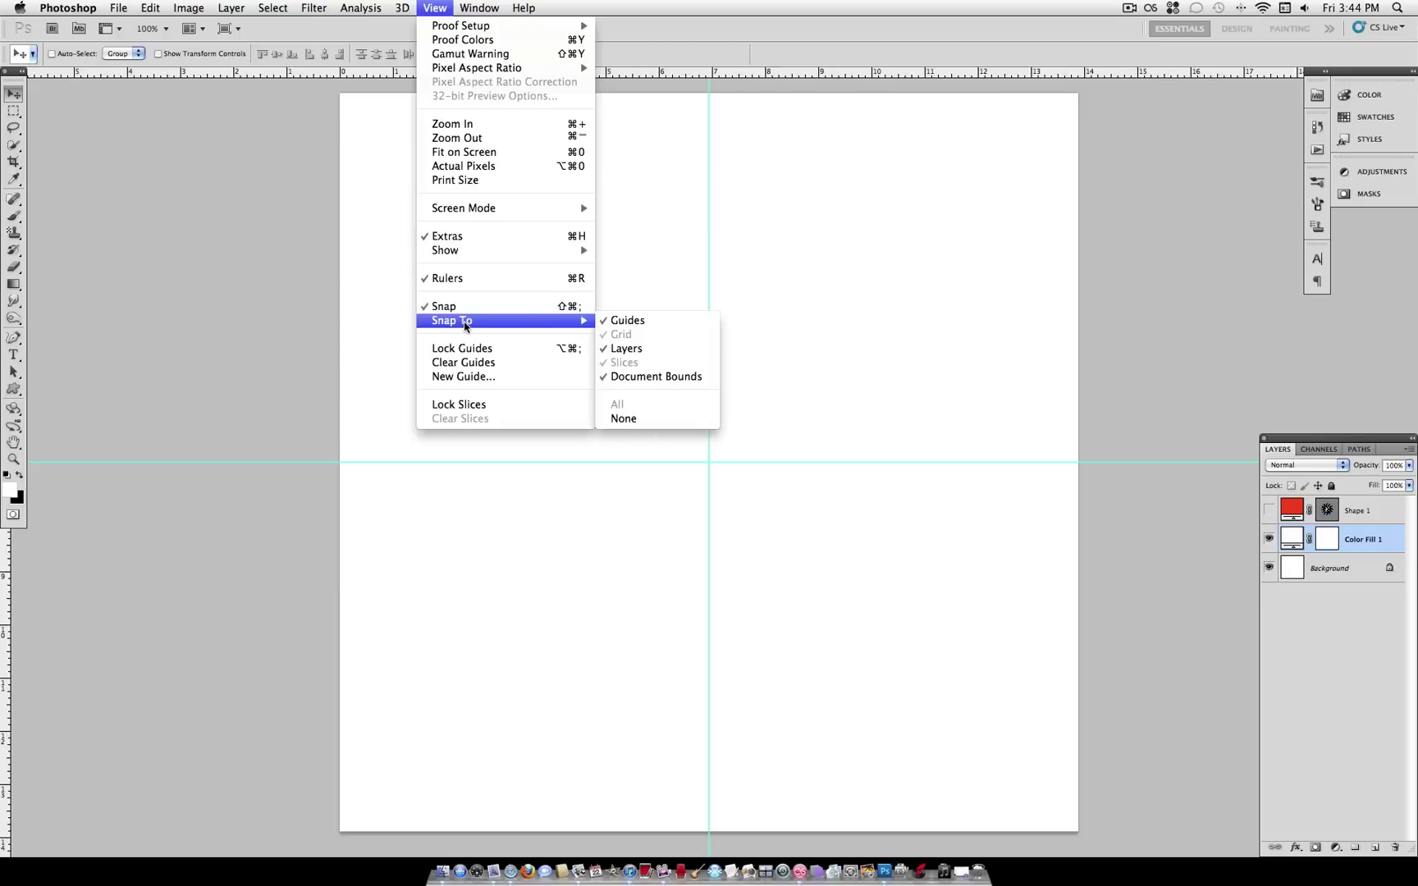
left_click(769, 141)
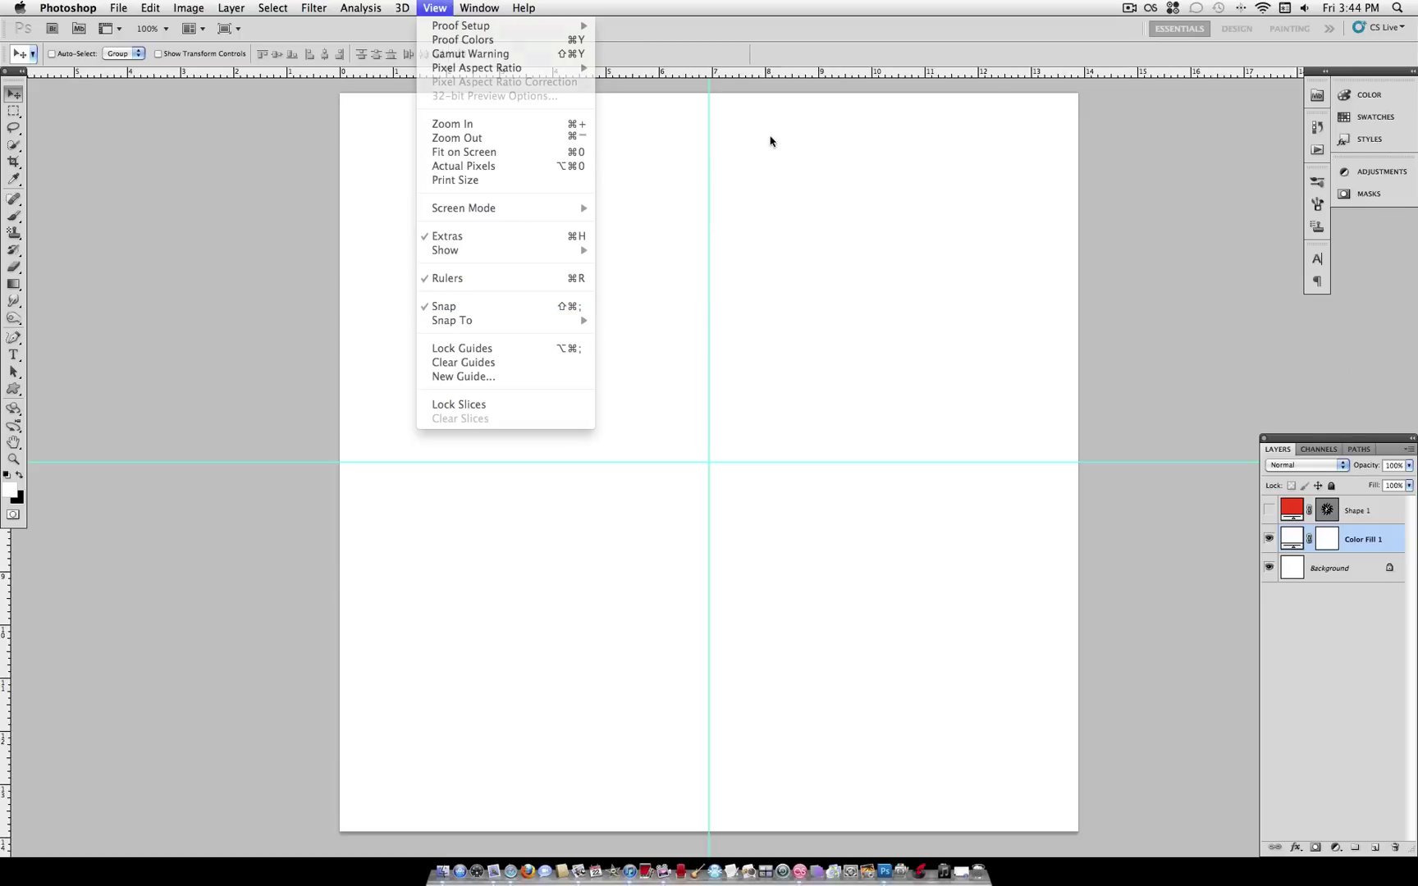
left_click(1269, 507)
left_click(1363, 512)
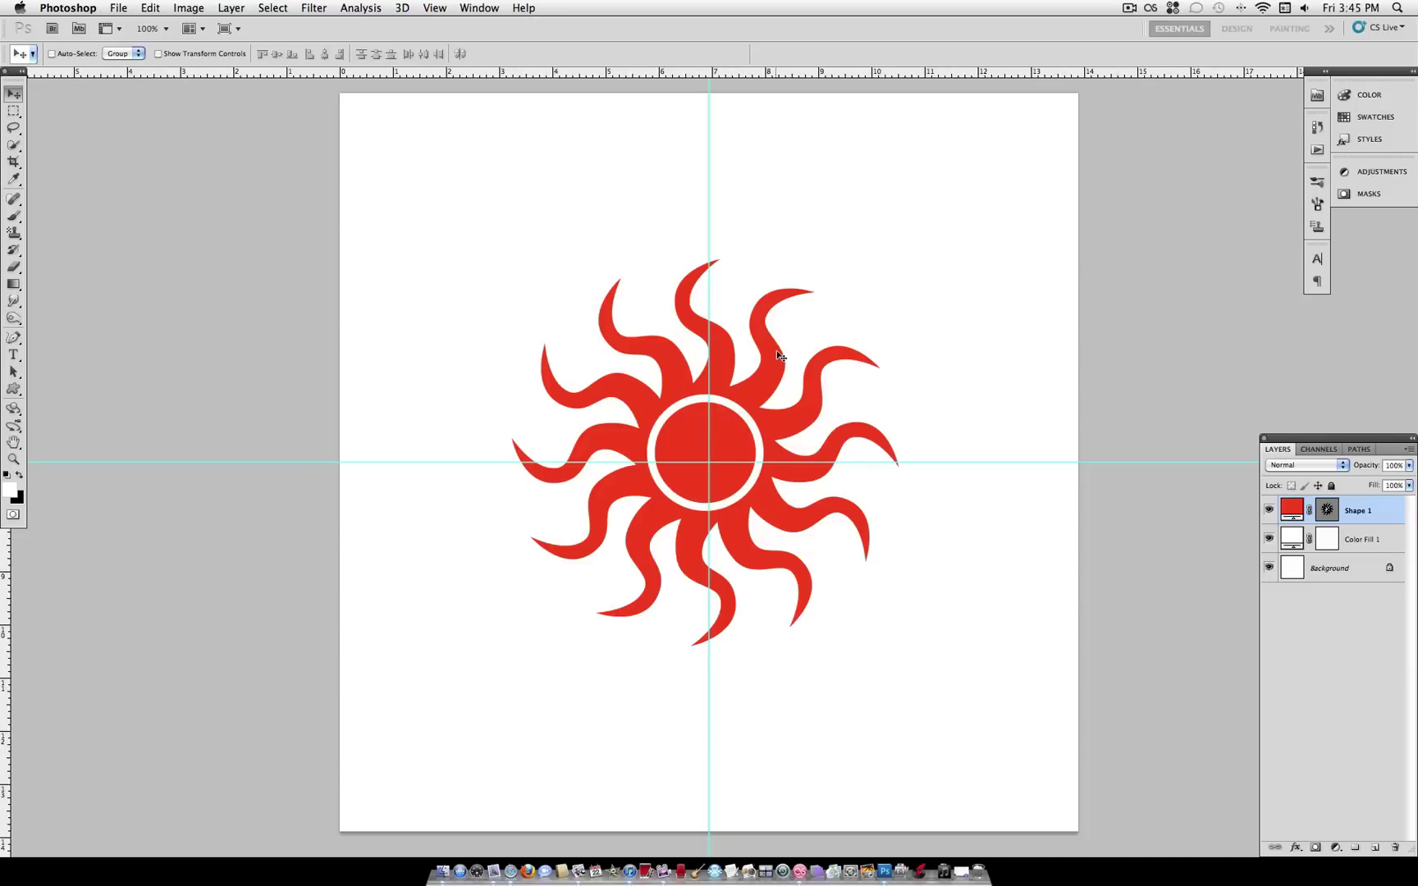
mouse_move(780, 356)
left_mouse_down()
mouse_move(782, 369)
mouse_move(764, 366)
mouse_move(785, 363)
mouse_move(780, 376)
left_mouse_up()
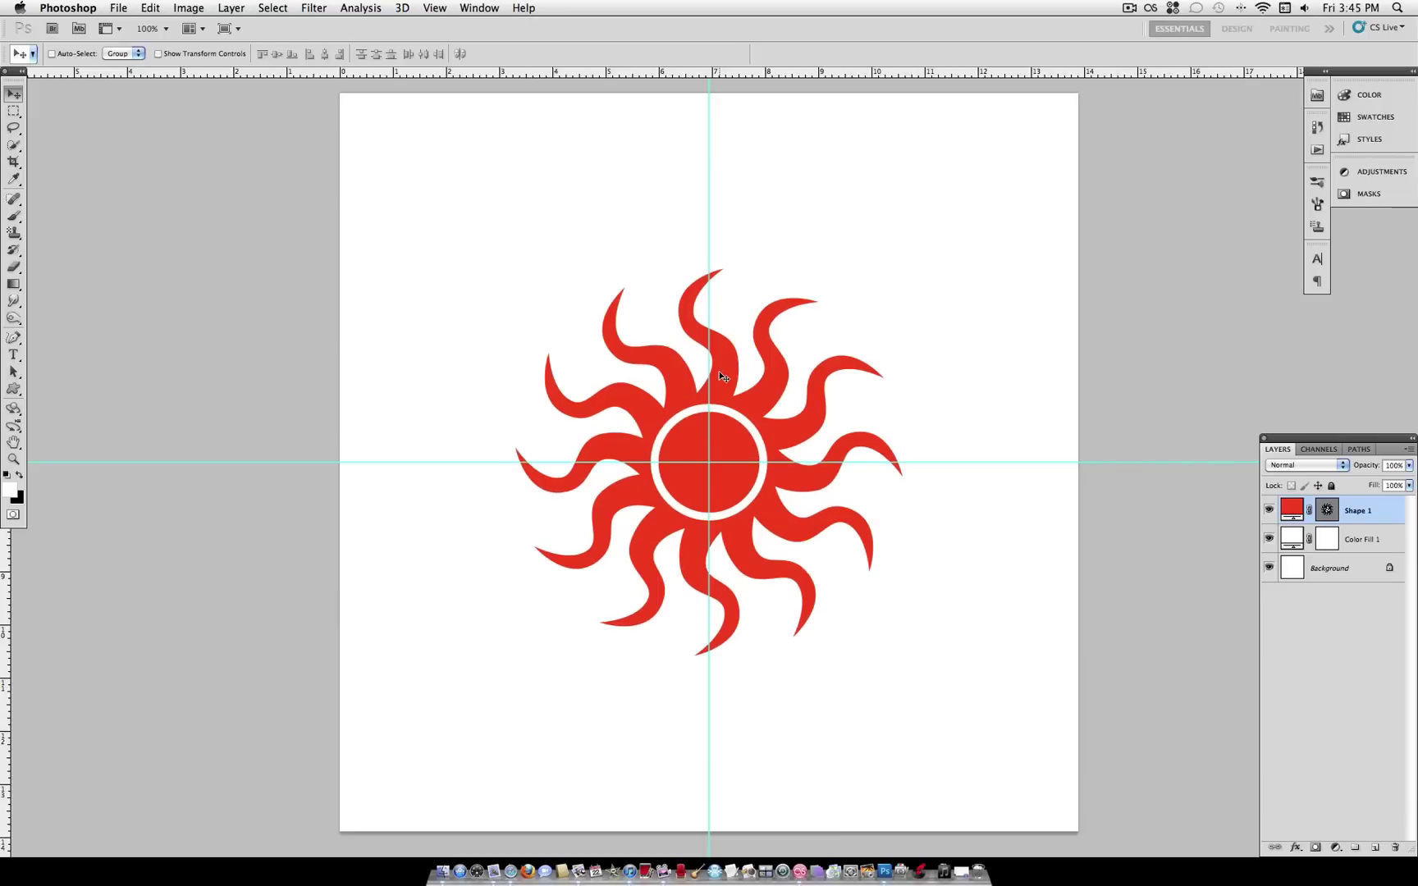
left_click(1268, 510)
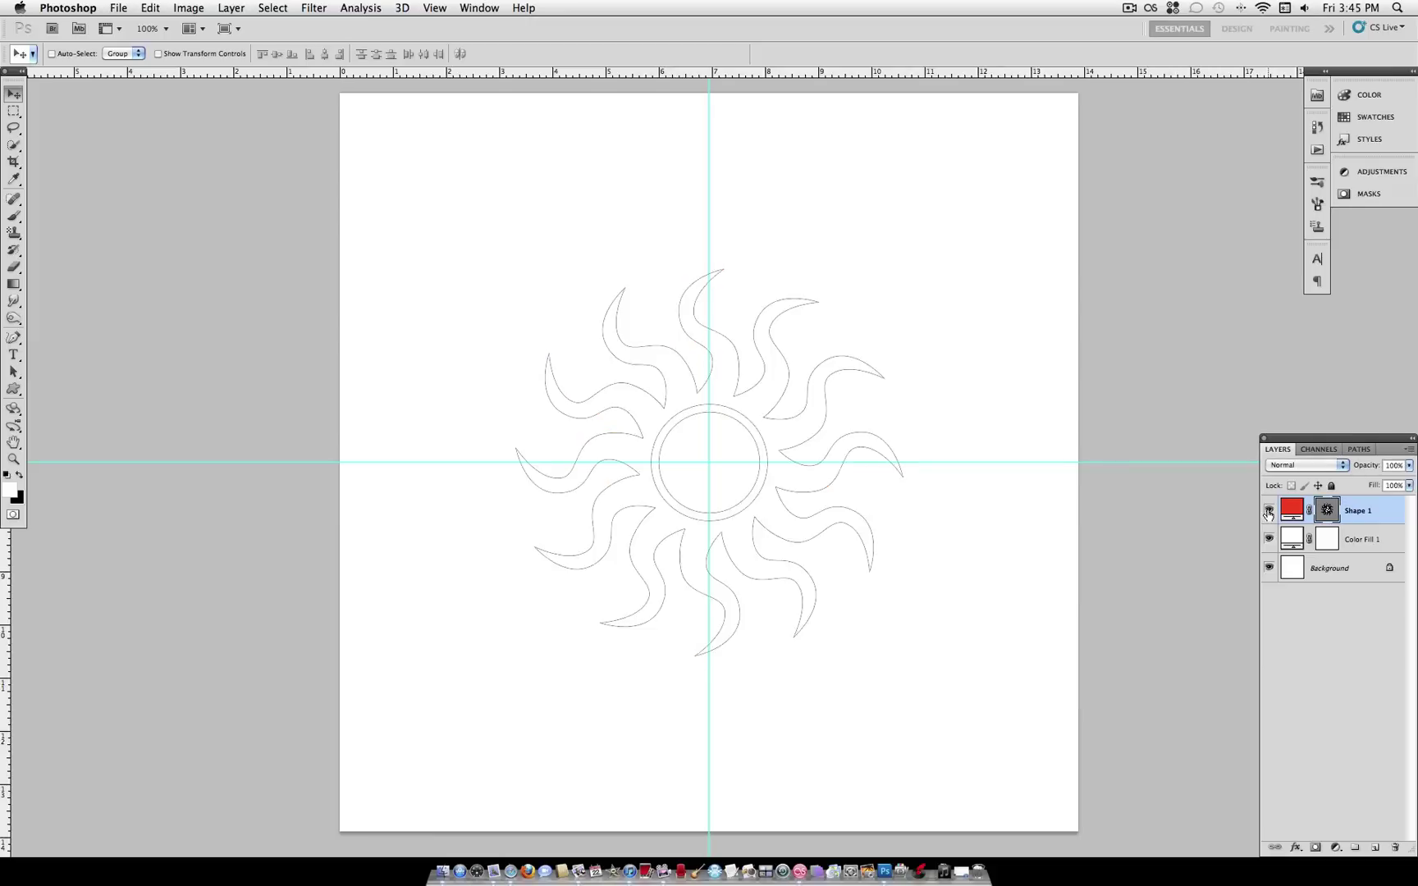
left_click(1269, 510)
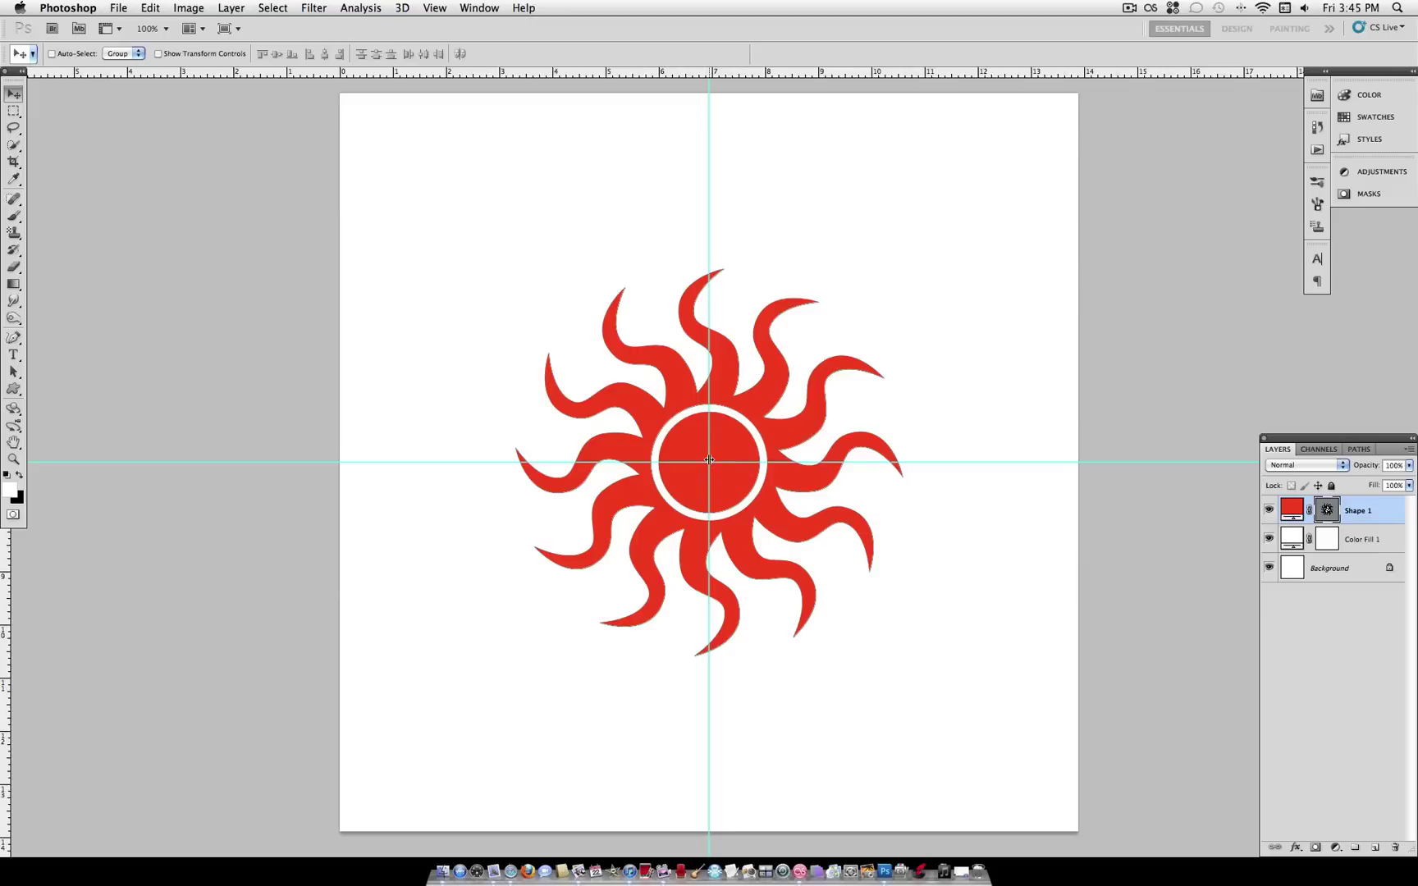
- Hide the rulers and turn off View Extras
left_click(435, 8)
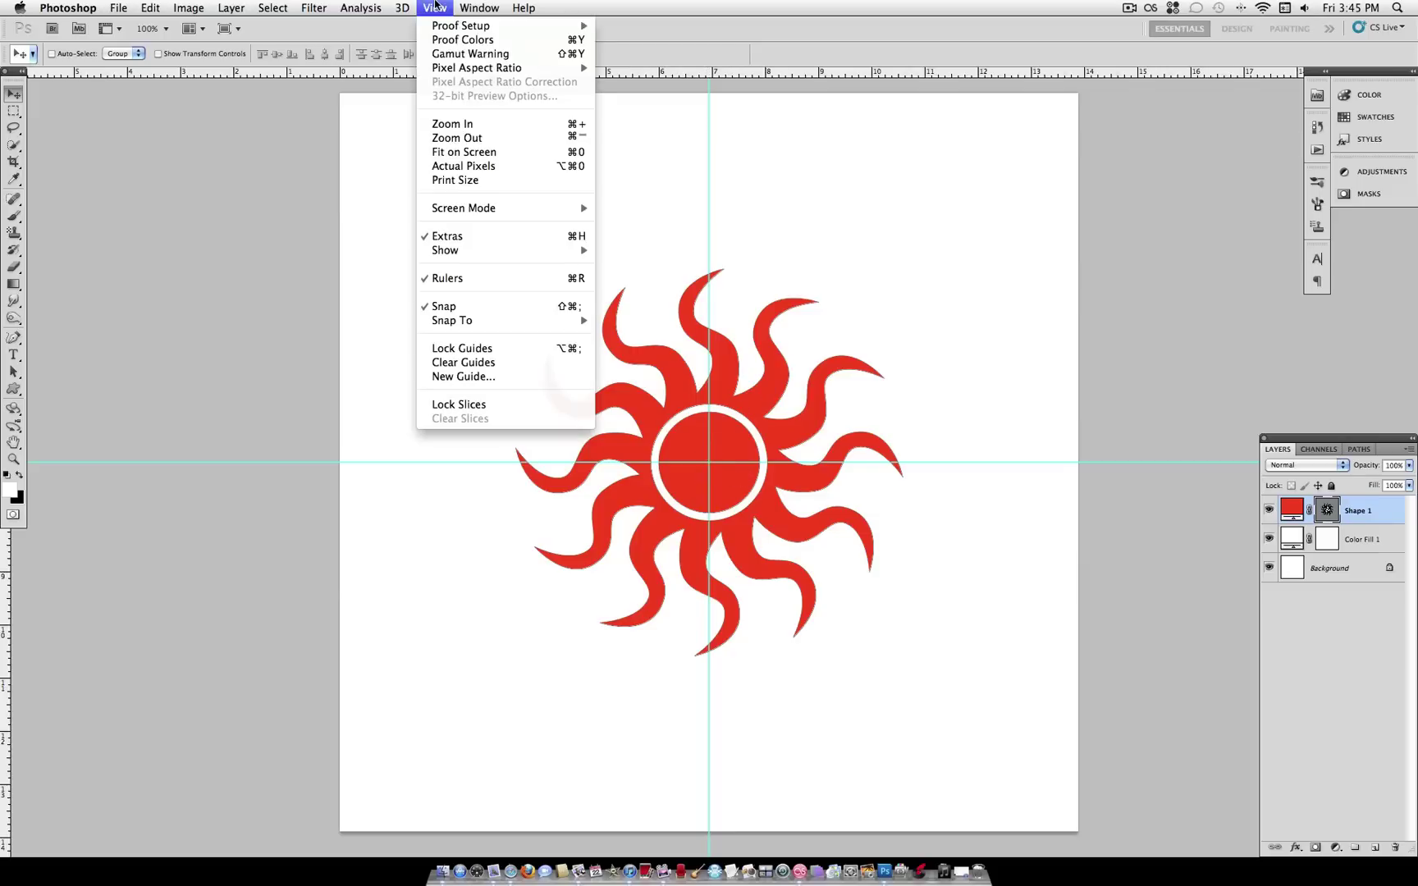
left_click(473, 280)
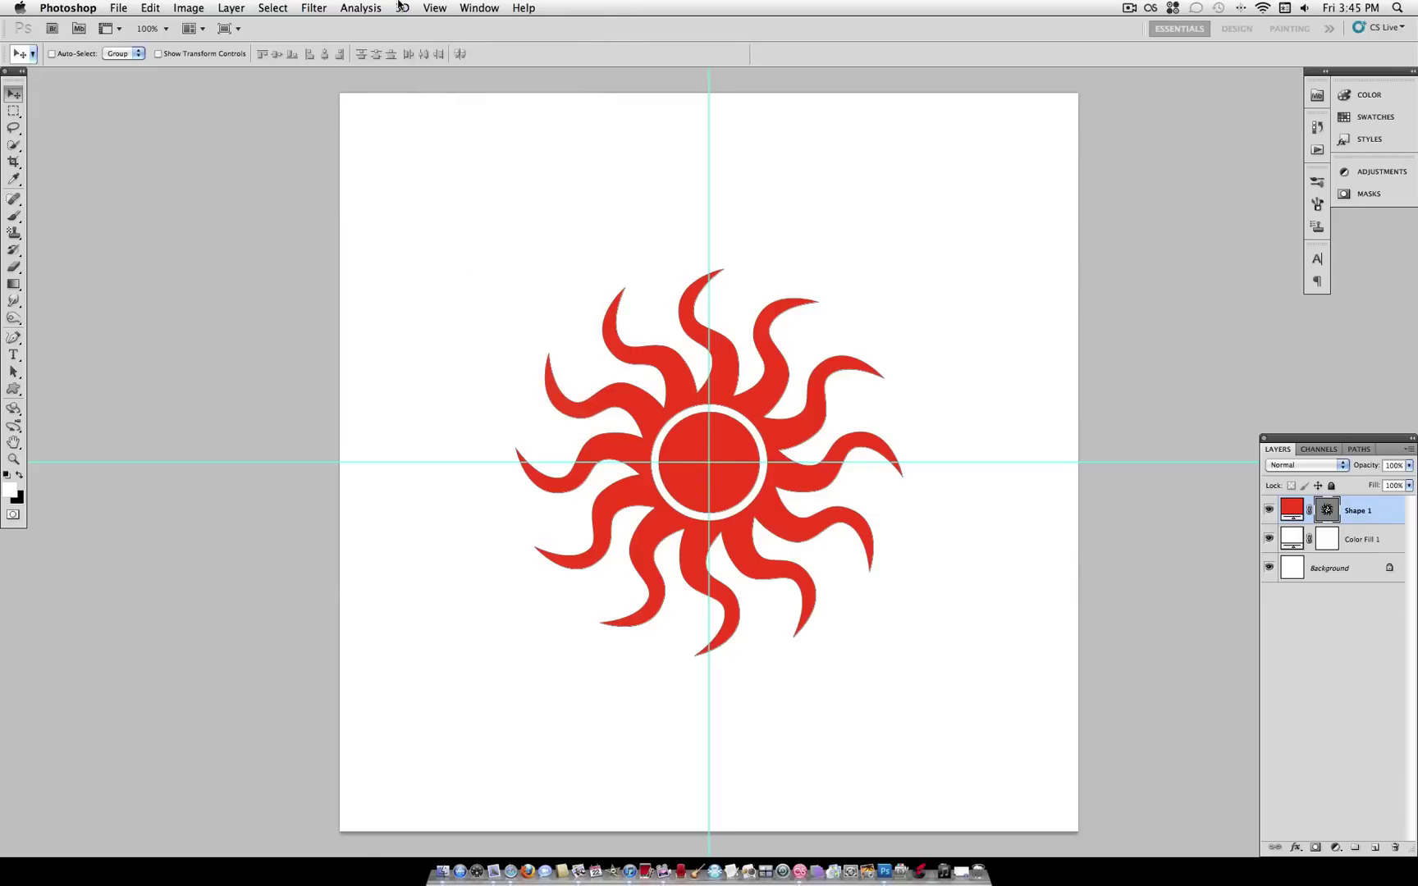
left_click(424, 7)
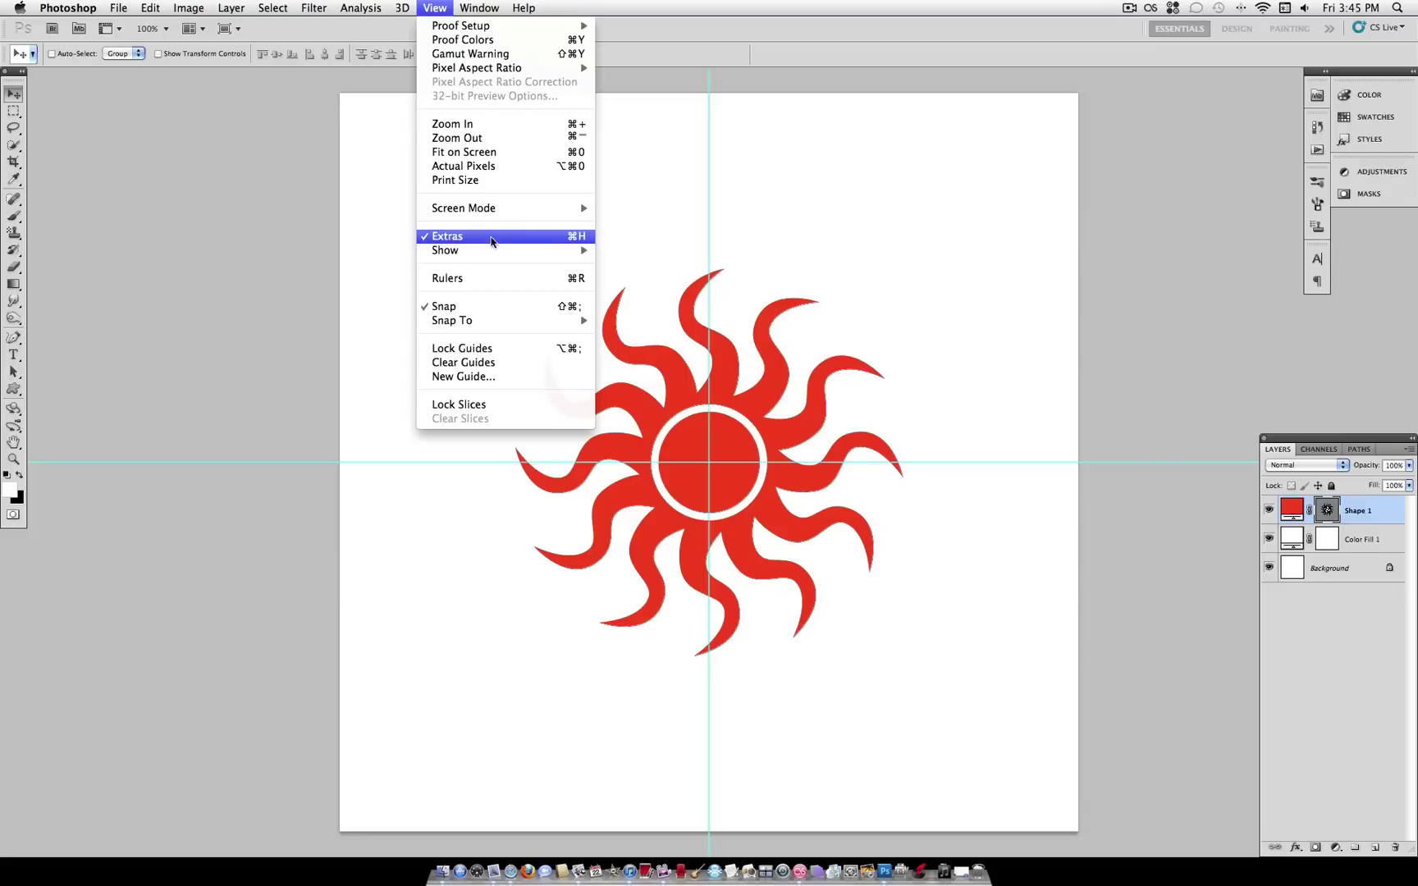
mouse_move(519, 254)
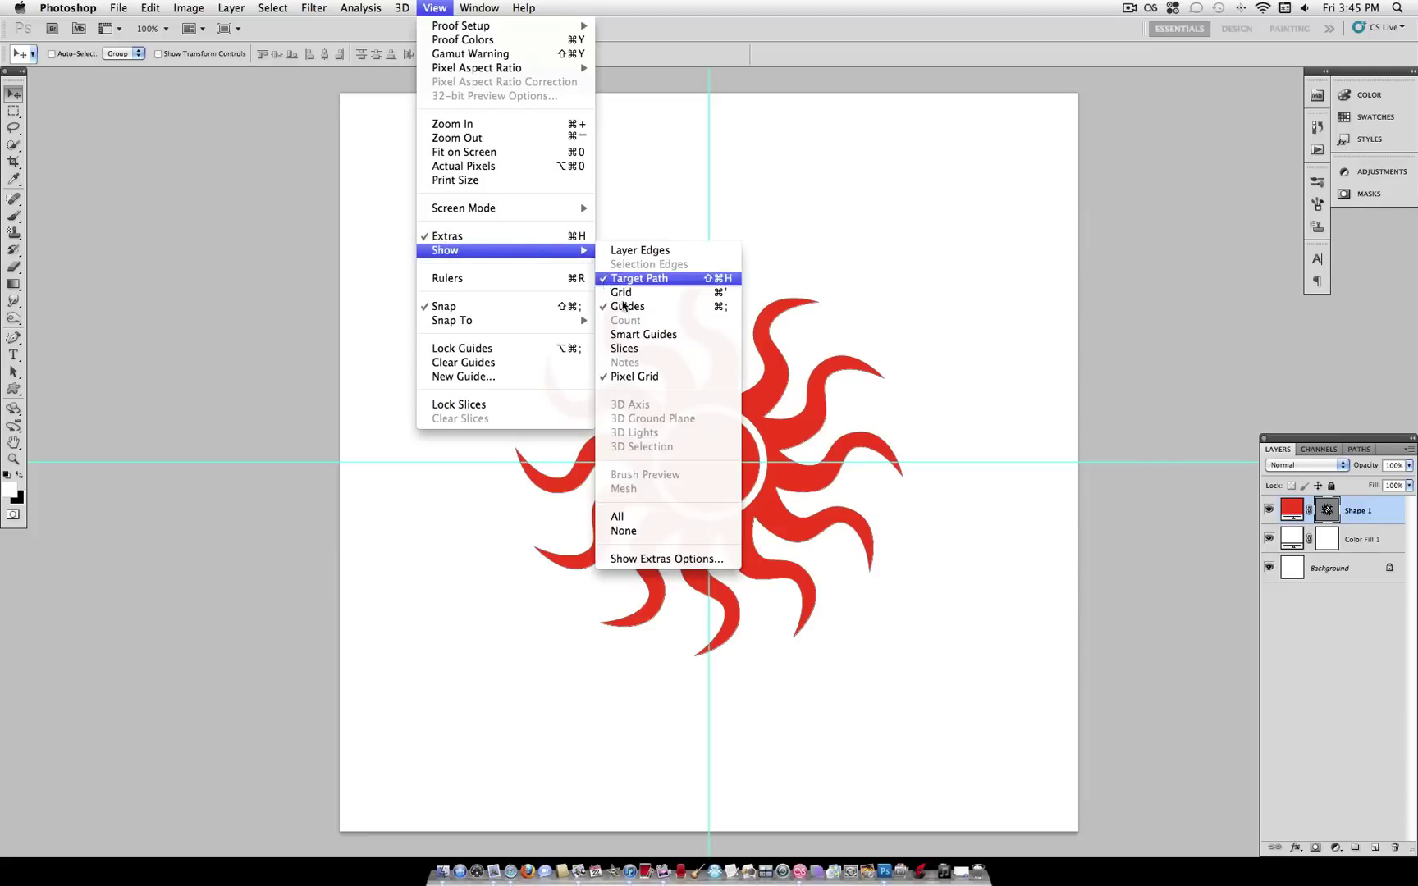
left_click(504, 238)
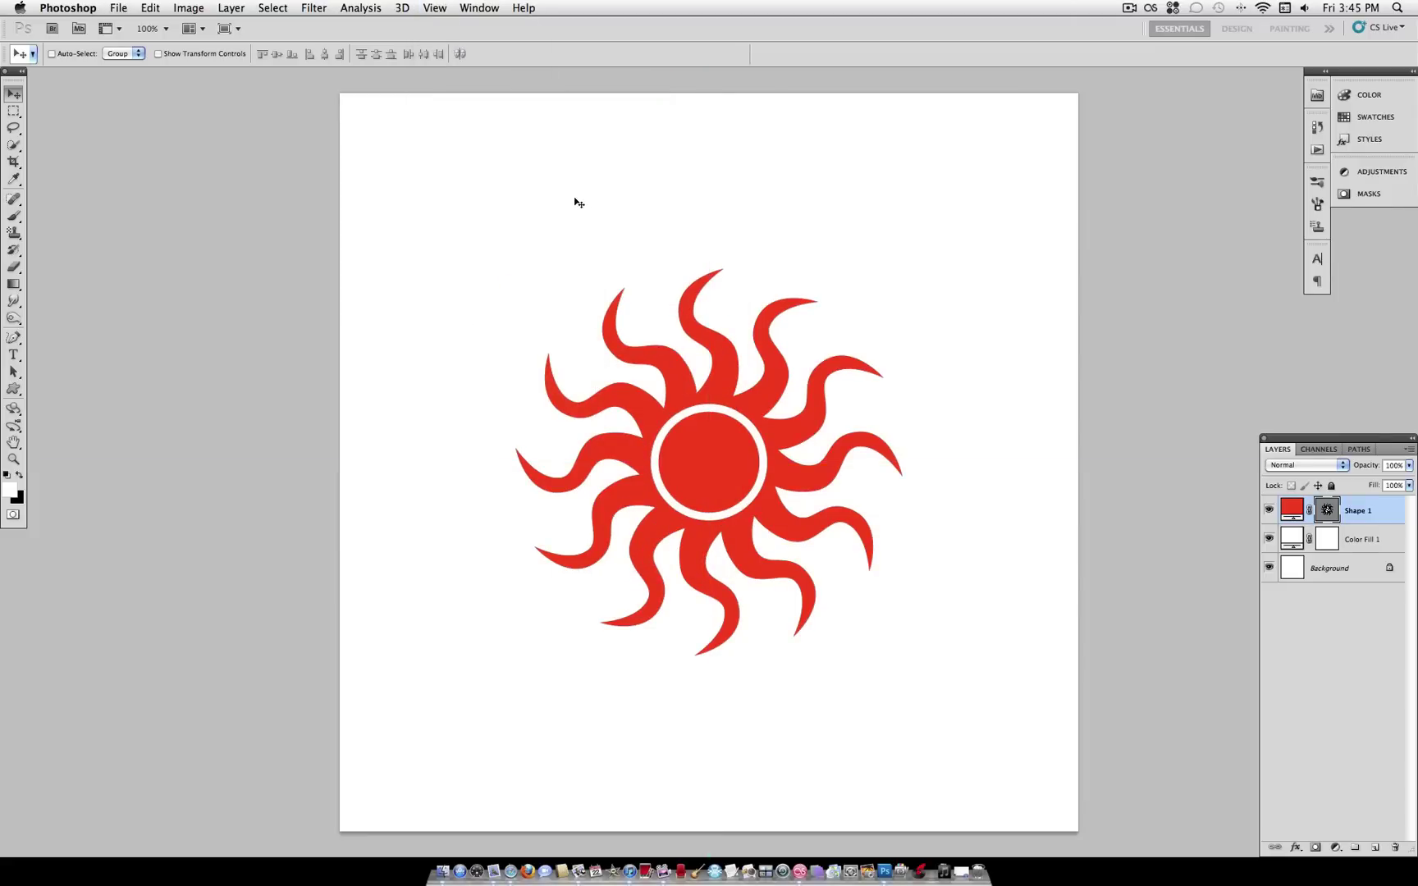
- Show the guides again and remove every guide from the canvas
key("super+h")
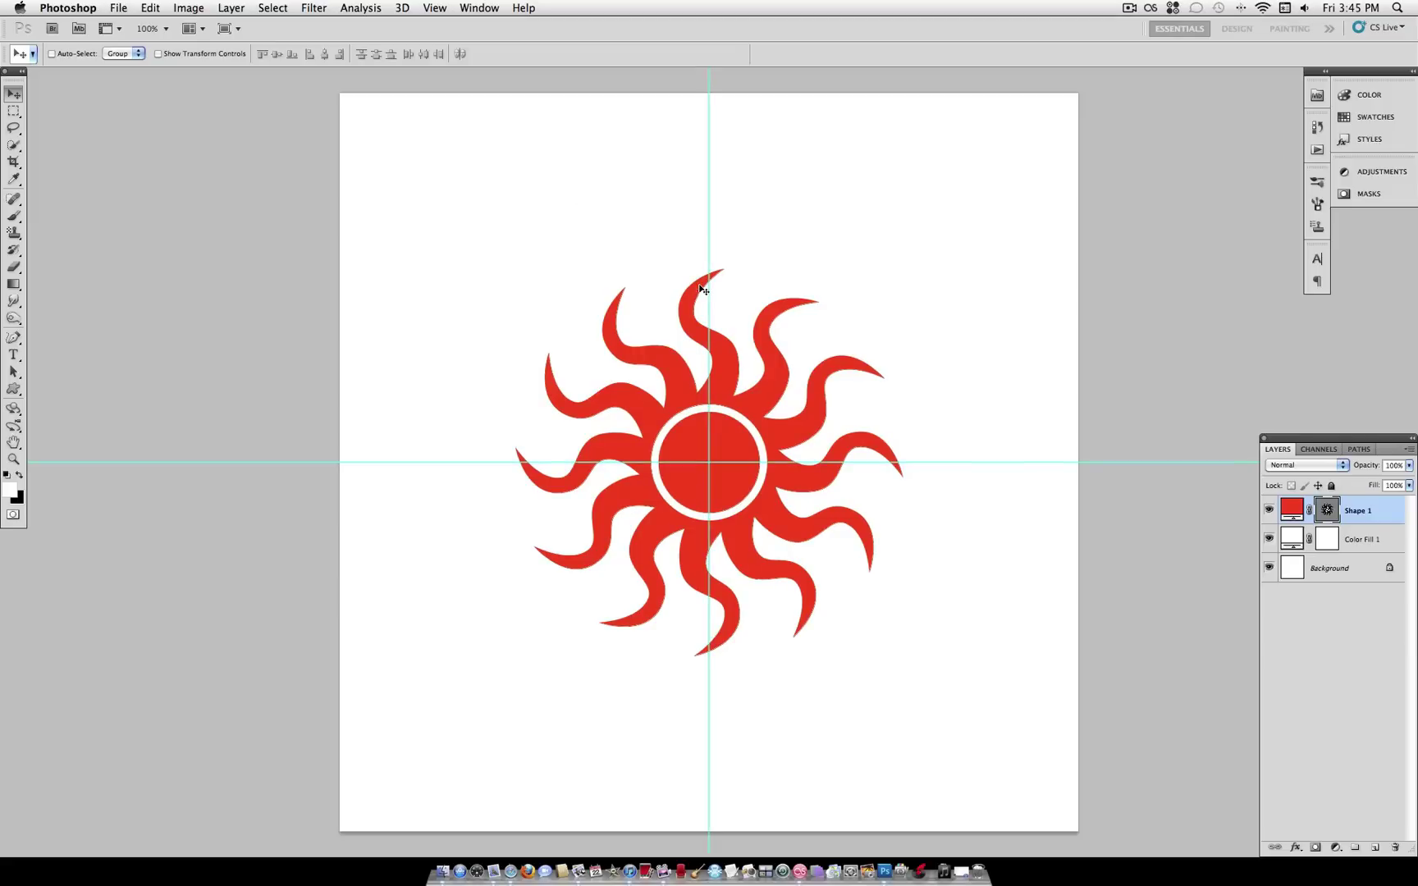
left_click_drag(709, 370, 4, 322)
left_click_drag(707, 436, 1, 427)
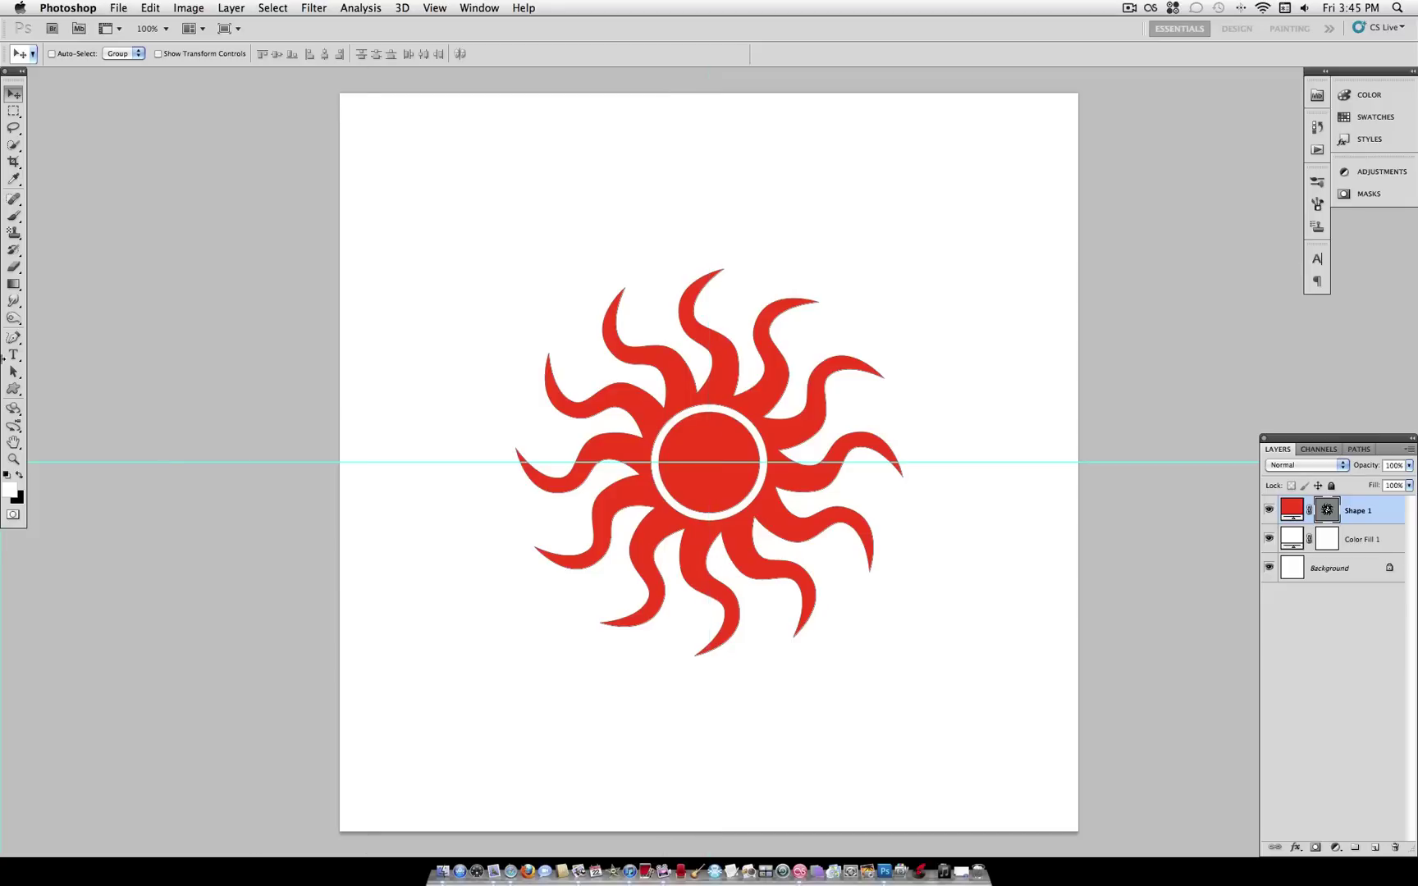
left_click_drag(723, 462, 788, 69)
scroll(948, 190, "down", 1)
scroll(948, 190, "up", 1)
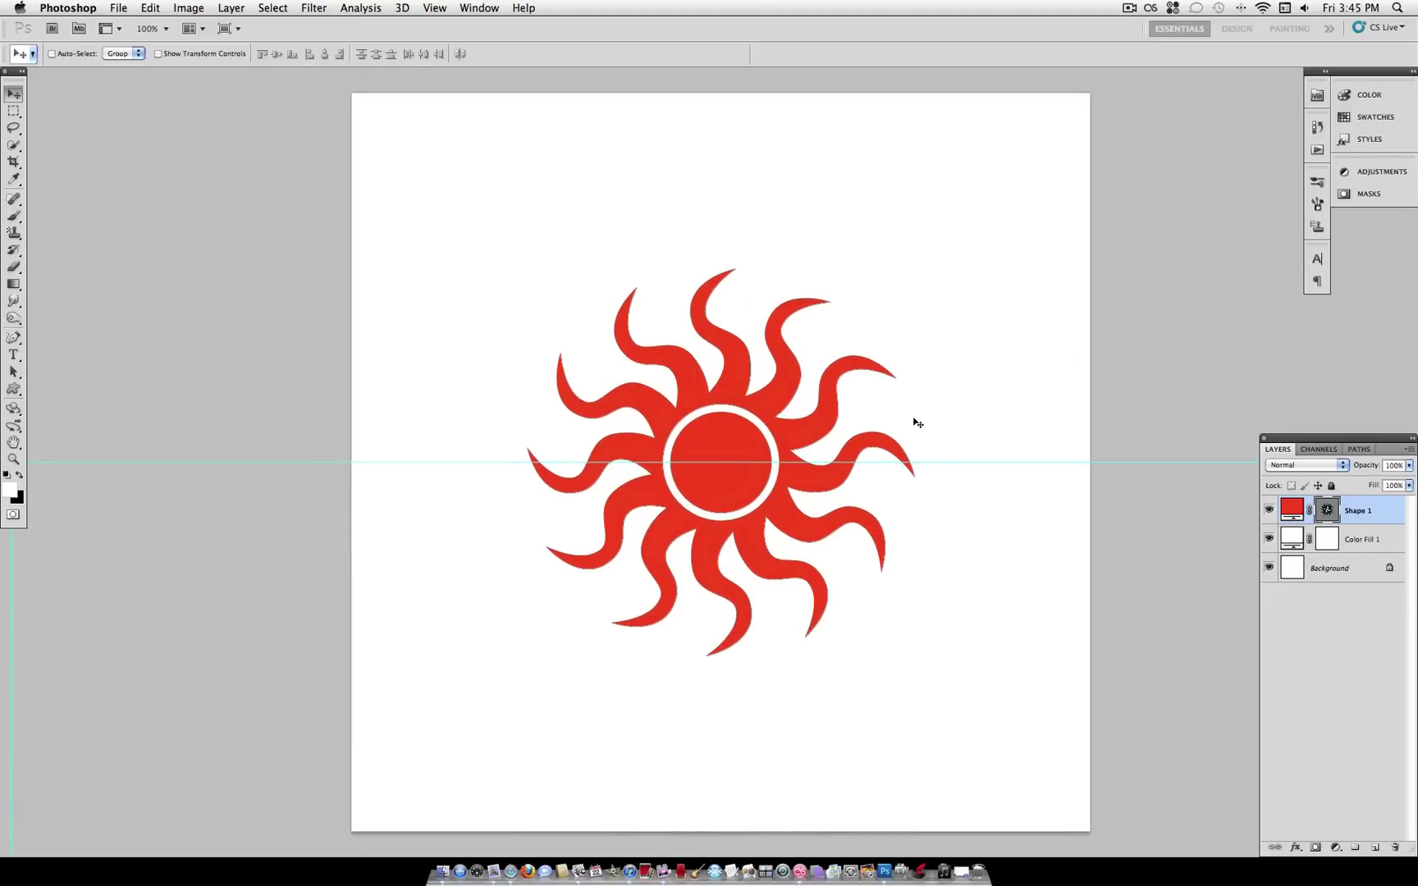
scroll(927, 328, "left", 1)
key("super+semicolon")
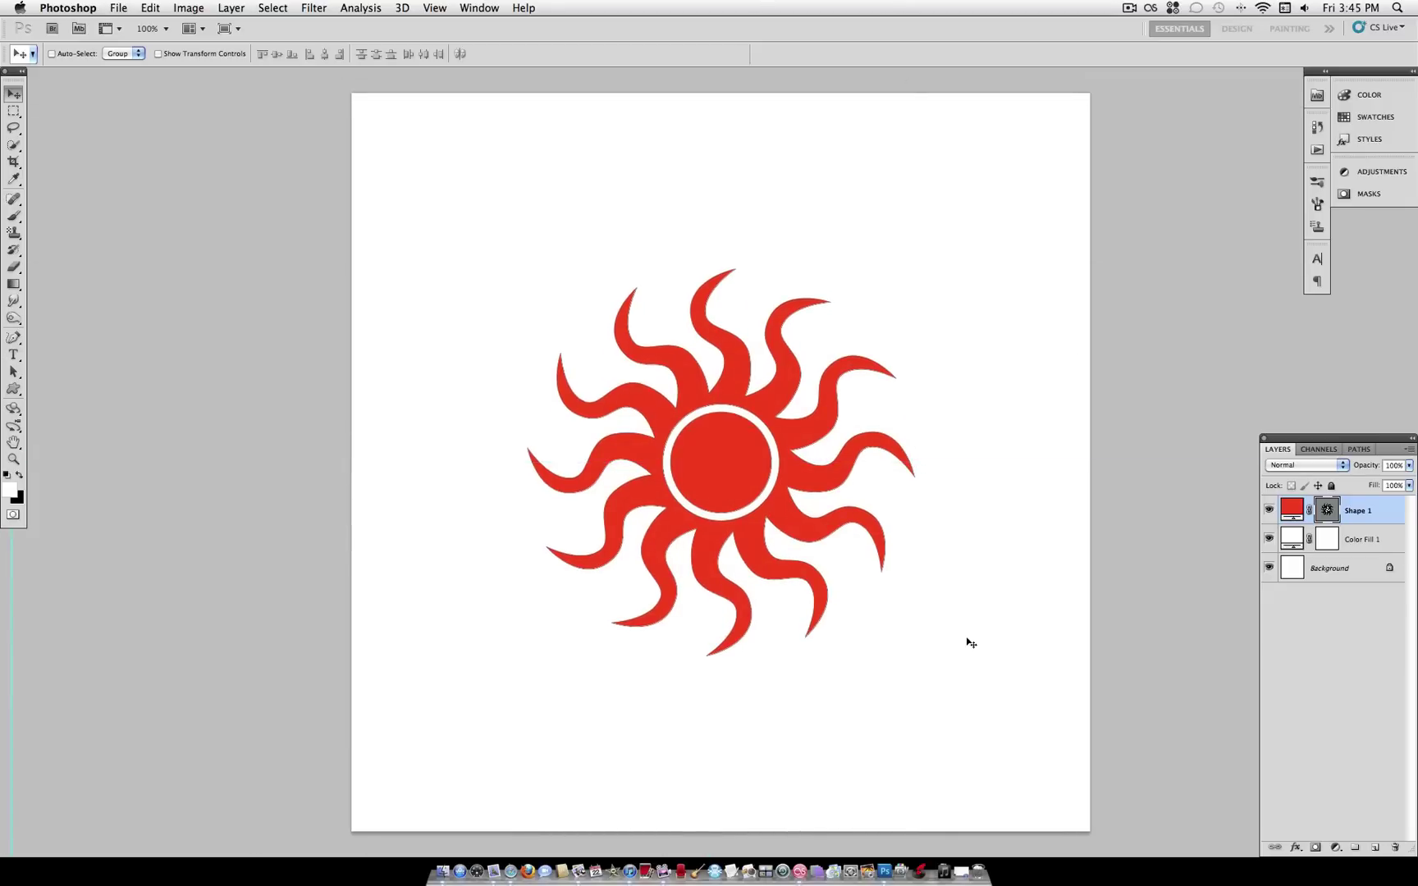
scroll(966, 648, "up", 1)
scroll(967, 651, "down", 1)
scroll(966, 652, "right", 2)
scroll(966, 652, "left", 1)
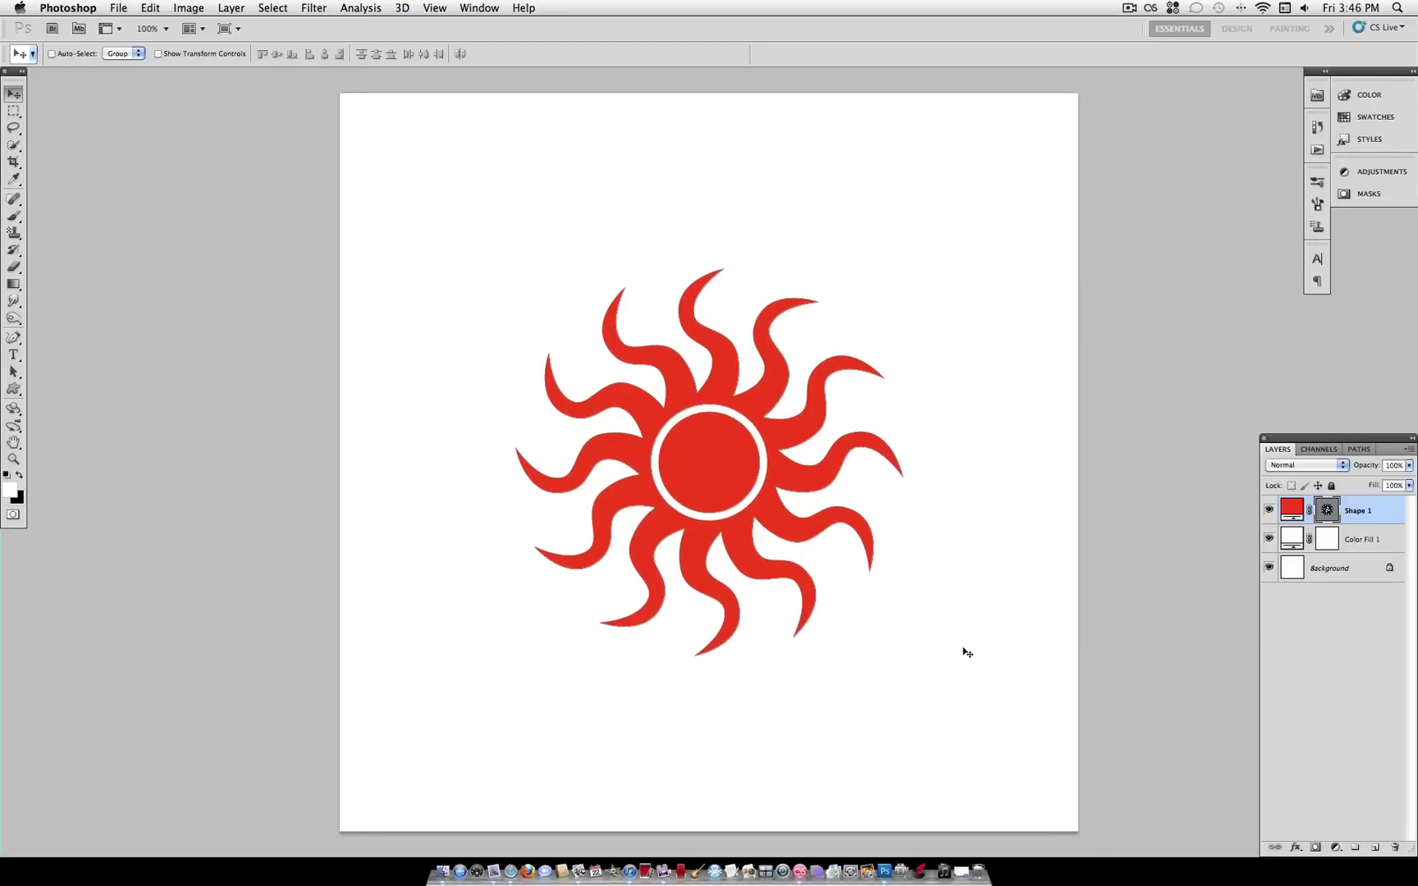